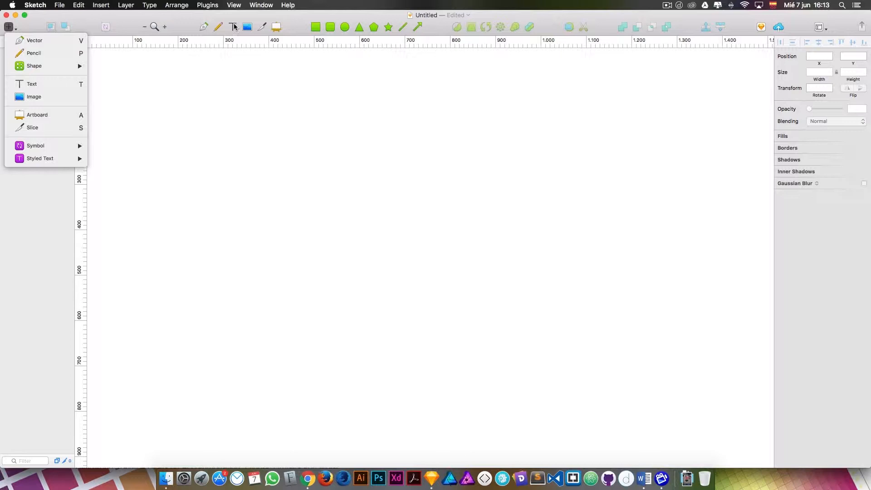
Step: Add a text layer reading "Hello world!" in the upper middle of the canvas
{"action": "left_click", "coordinate": [234, 27]}
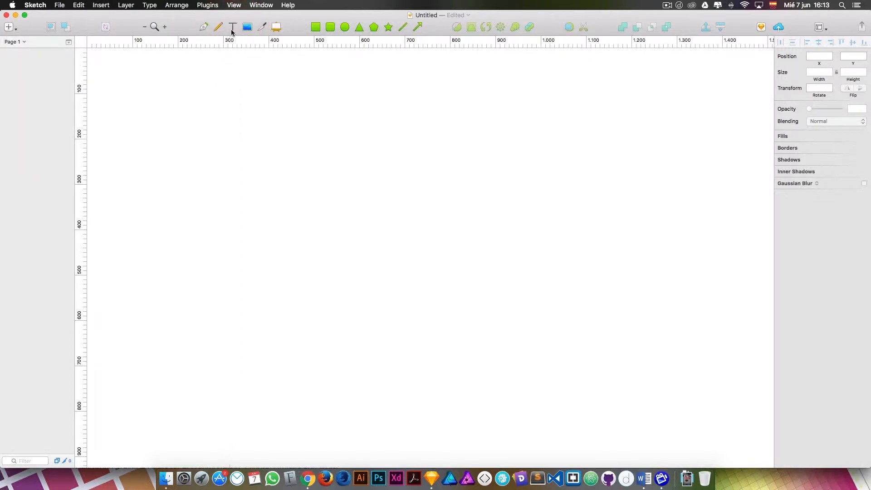
{"action": "left_click", "coordinate": [232, 28]}
{"action": "left_click", "coordinate": [248, 174]}
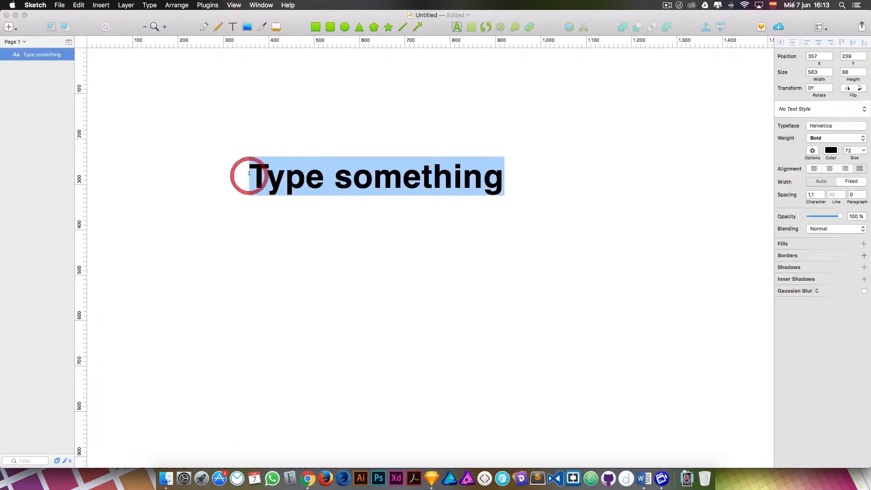
{"action": "type", "text": "Hello world"}
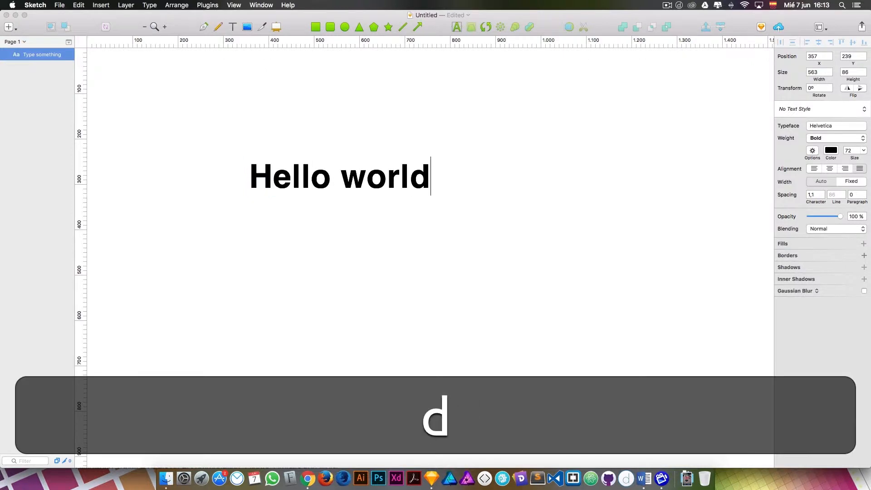
{"action": "type", "text": "!"}
{"action": "left_click", "coordinate": [322, 100]}
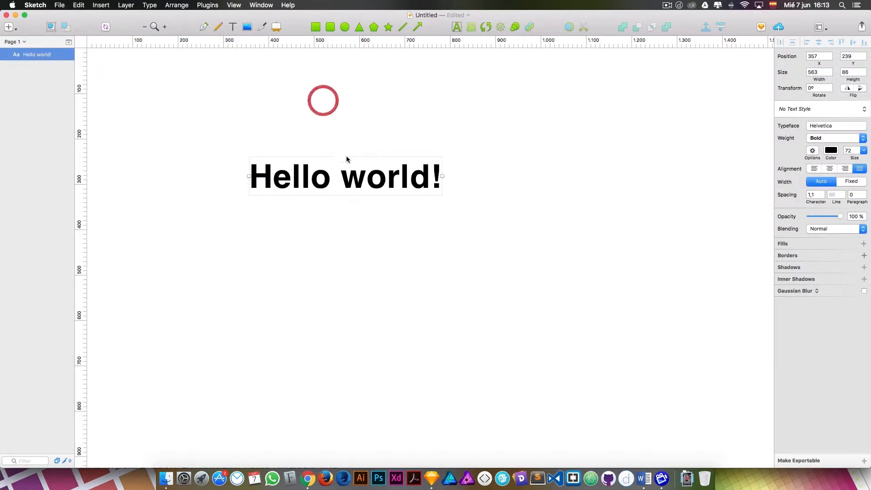
Step: Move the "Hello world!" text to about X 535, Y 358 and set its width to 430
{"action": "left_click_drag", "start_coordinate": [355, 177], "coordinate": [394, 198]}
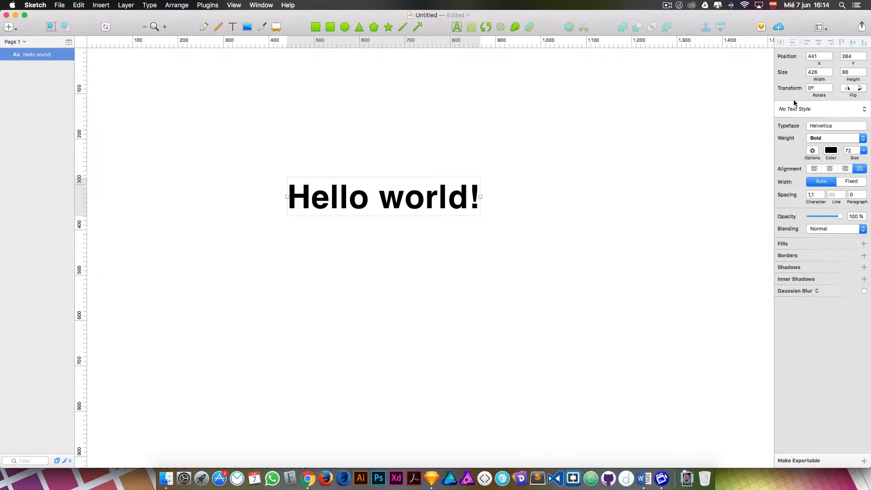
{"action": "left_click", "coordinate": [489, 171]}
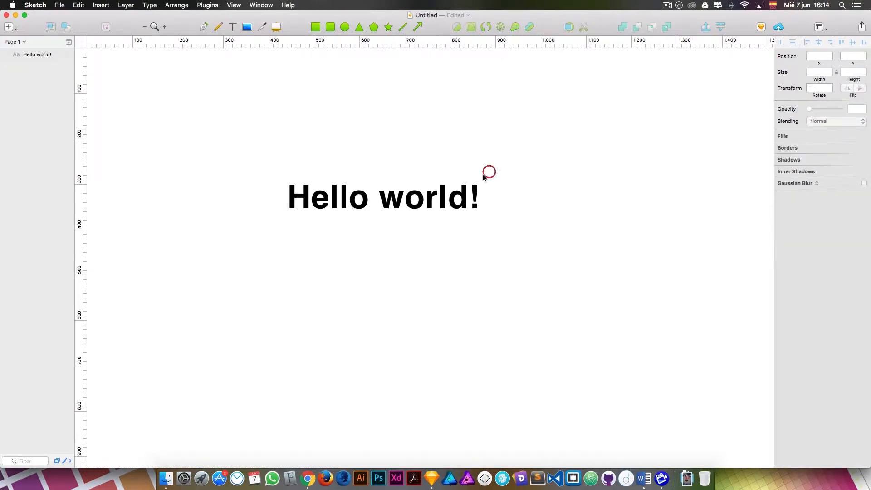
{"action": "left_click", "coordinate": [436, 194]}
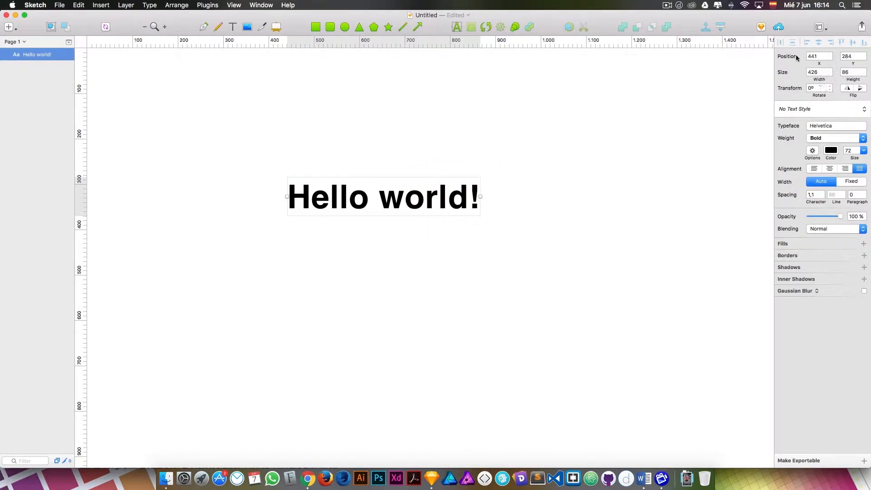
{"action": "left_click_drag", "start_coordinate": [435, 214], "coordinate": [478, 248]}
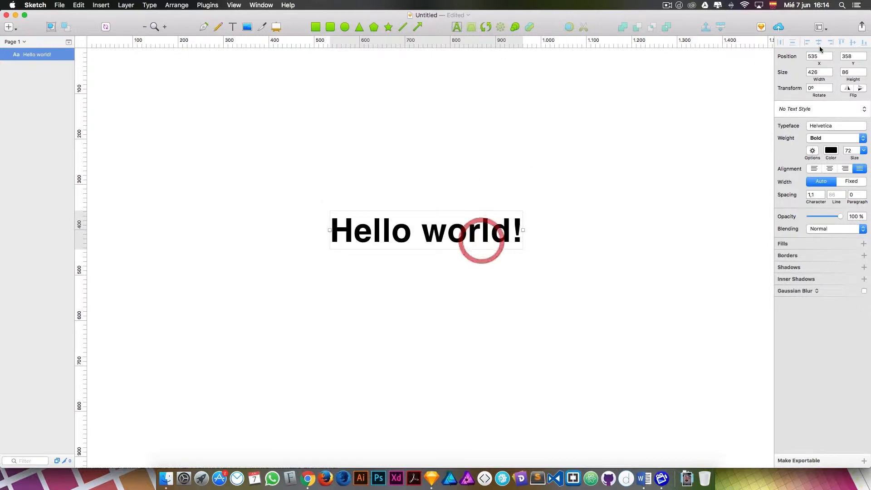
{"action": "left_click", "coordinate": [831, 71]}
{"action": "left_click", "coordinate": [832, 72]}
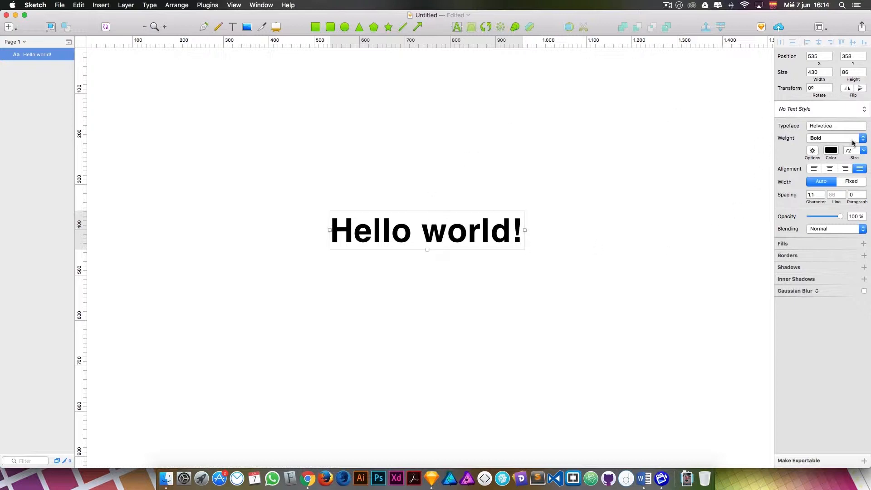
Step: Try Arial Black on the "Hello world!" text and settle on Arial as its typeface
{"action": "left_click", "coordinate": [831, 126]}
{"action": "left_click", "coordinate": [793, 258]}
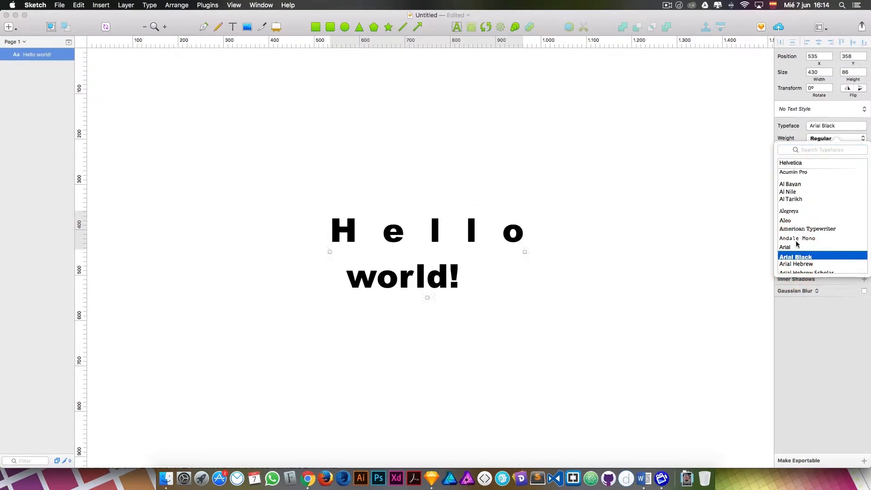
{"action": "left_click", "coordinate": [783, 245]}
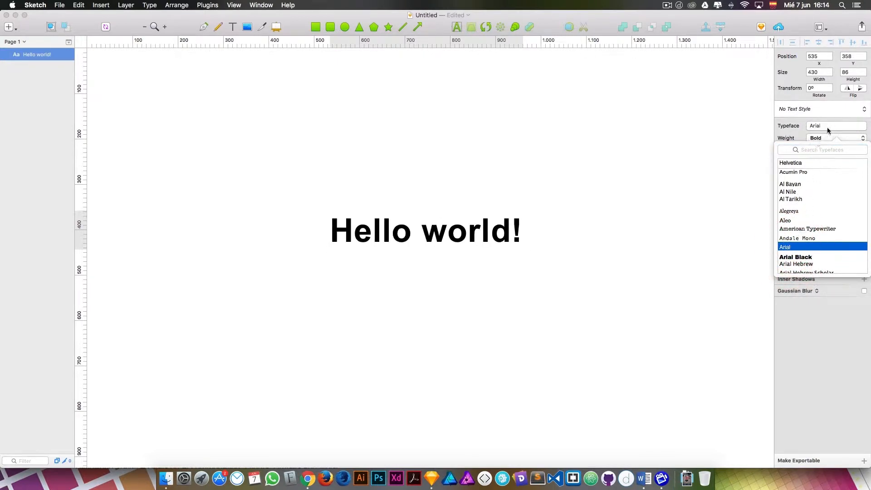
Step: Try the Italic weight on the Arial text and settle on Regular
{"action": "left_click", "coordinate": [819, 137]}
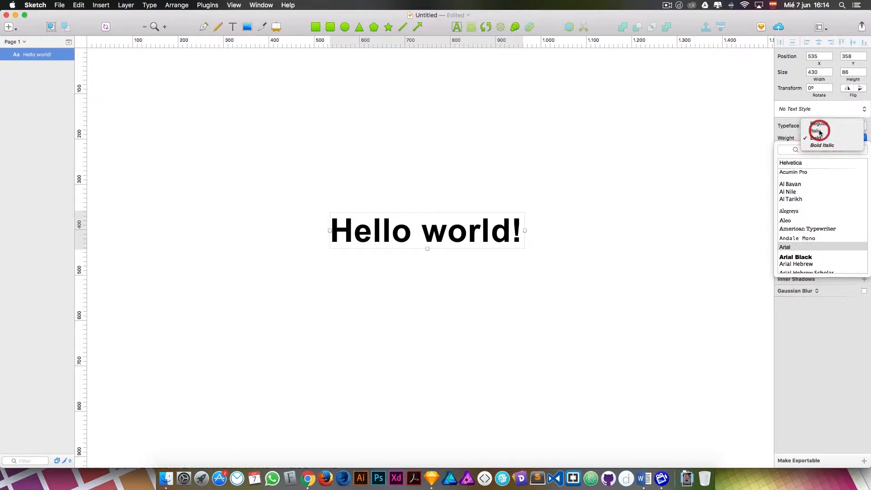
{"action": "left_click", "coordinate": [819, 131]}
{"action": "left_click", "coordinate": [826, 137]}
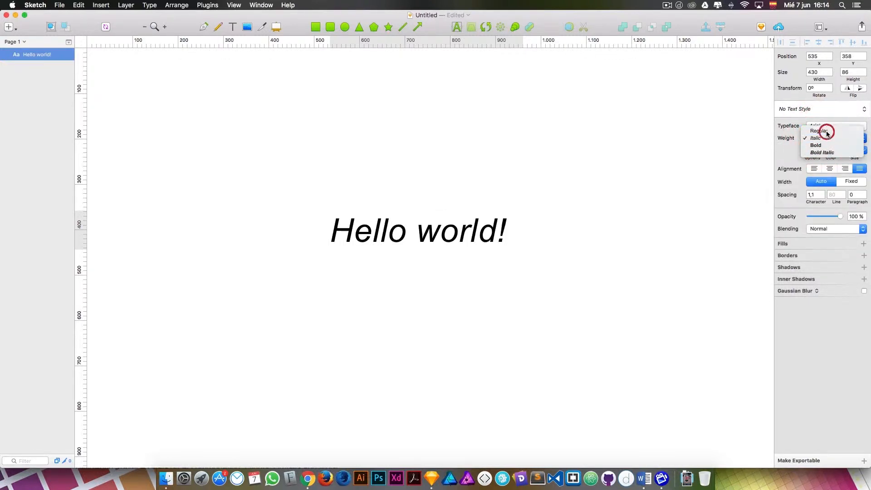
{"action": "left_click", "coordinate": [824, 130]}
Step: Try underline, double underline and strikethrough decorations on the text, and return it to no decoration
{"action": "left_click", "coordinate": [812, 150]}
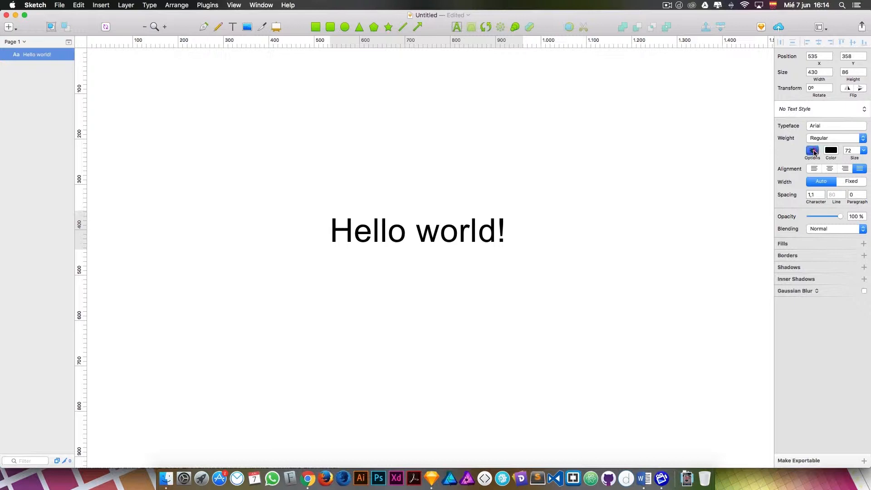
{"action": "left_click", "coordinate": [814, 176]}
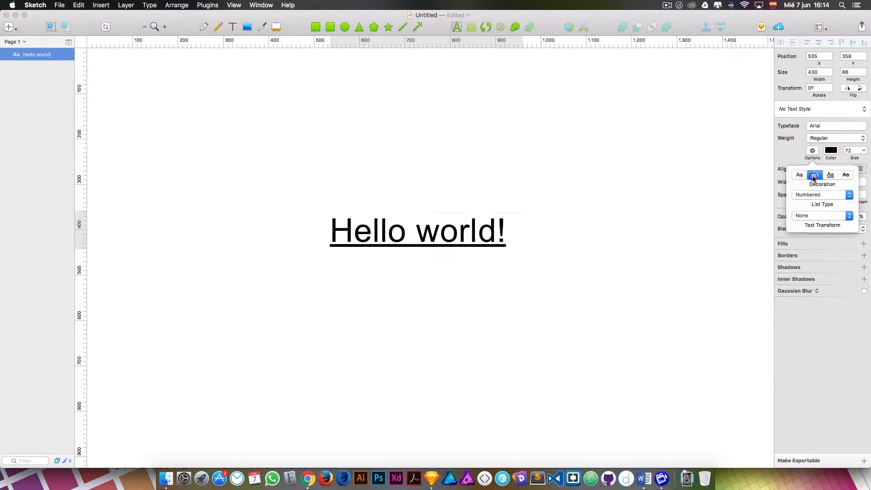
{"action": "left_click", "coordinate": [829, 176]}
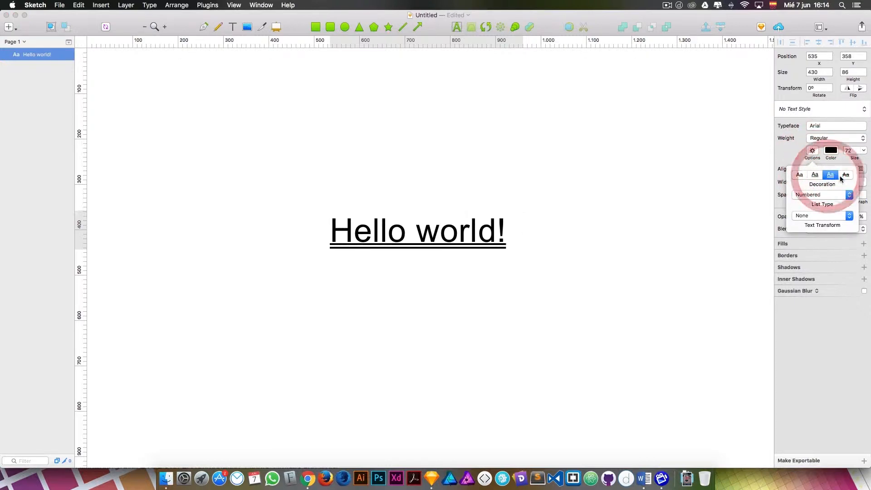
{"action": "left_click", "coordinate": [846, 177]}
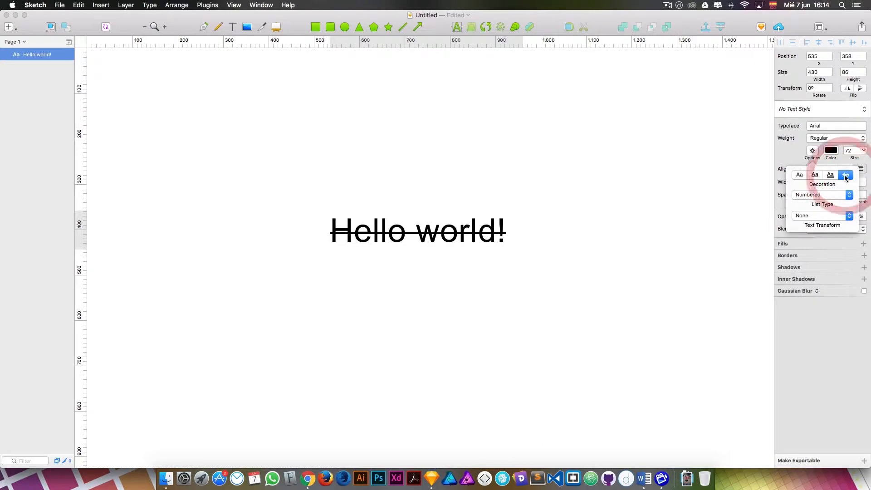
{"action": "left_click", "coordinate": [799, 176]}
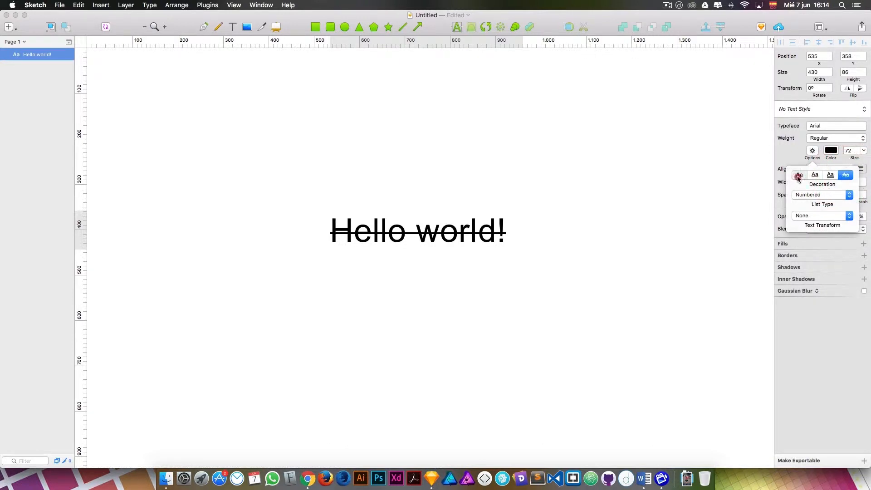
Step: Try the Numbered and Bullet list types on the text, and return the list type to None
{"action": "left_click", "coordinate": [827, 196]}
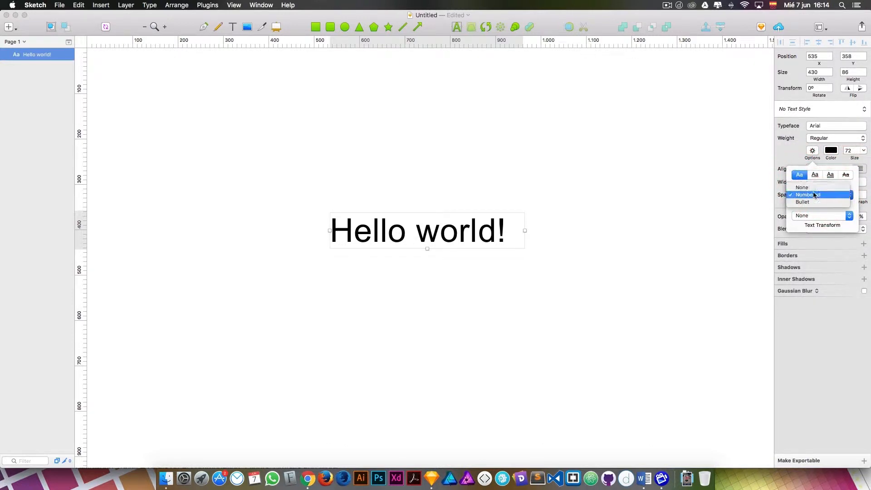
{"action": "left_click", "coordinate": [808, 195]}
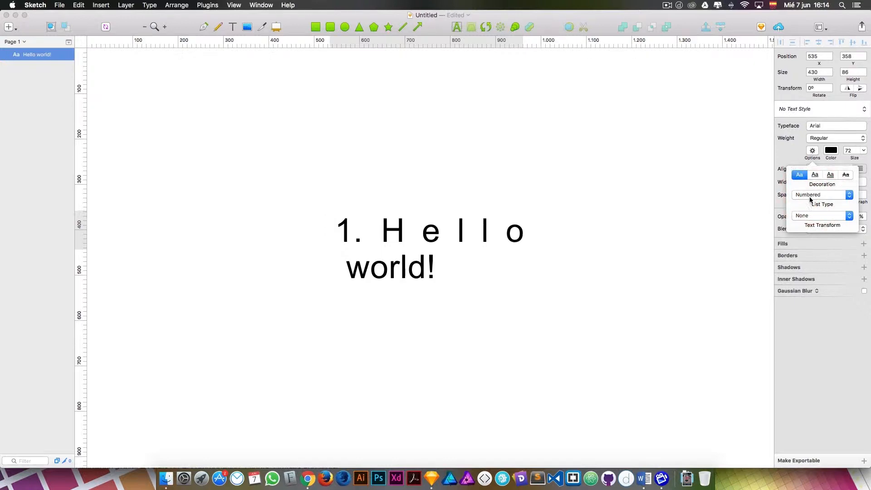
{"action": "left_click", "coordinate": [809, 196]}
{"action": "left_click", "coordinate": [809, 202]}
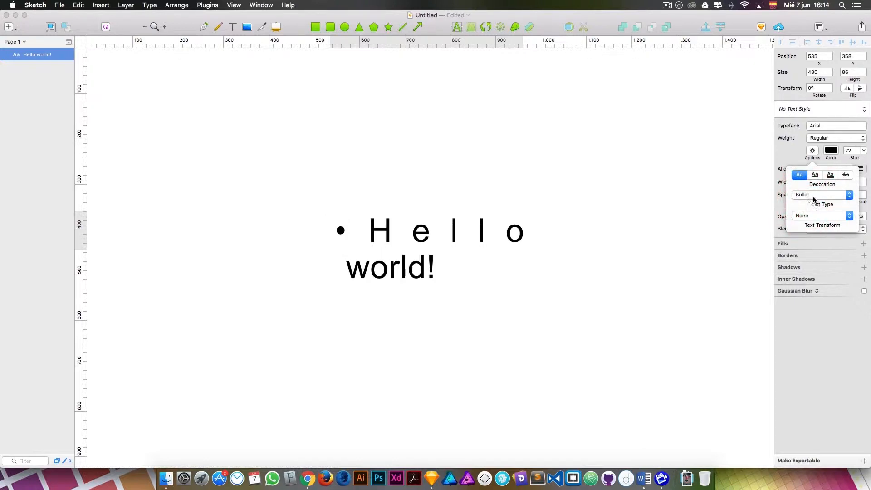
{"action": "left_click", "coordinate": [815, 194]}
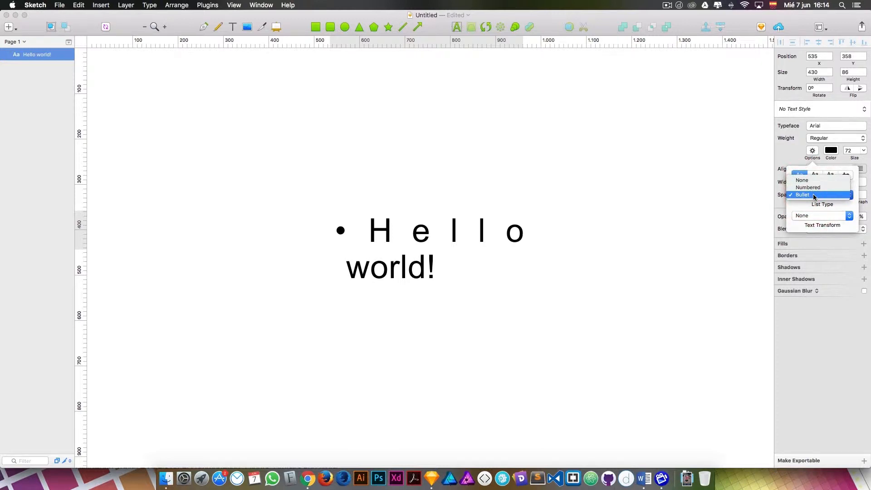
{"action": "left_click", "coordinate": [811, 180]}
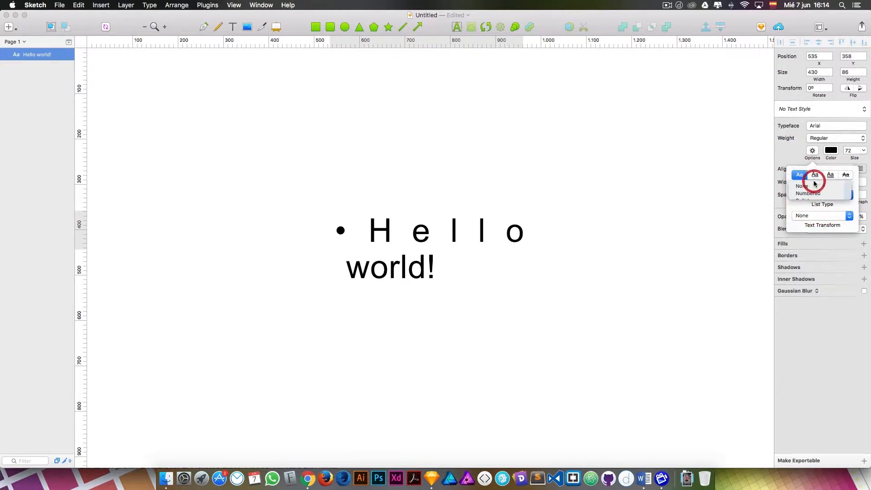
Step: Try the Uppercase and Lowercase transforms on the text, reset the transform to None and close the text options
{"action": "left_click", "coordinate": [816, 217]}
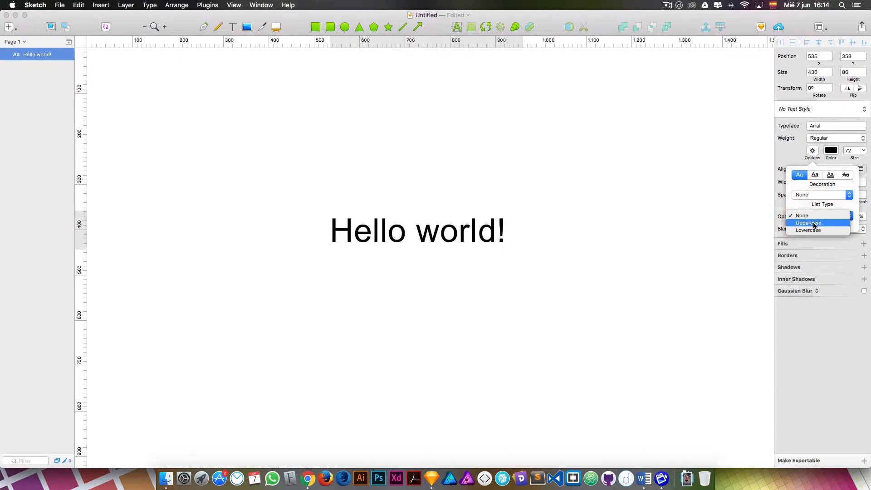
{"action": "left_click", "coordinate": [814, 223]}
{"action": "left_click", "coordinate": [814, 223]}
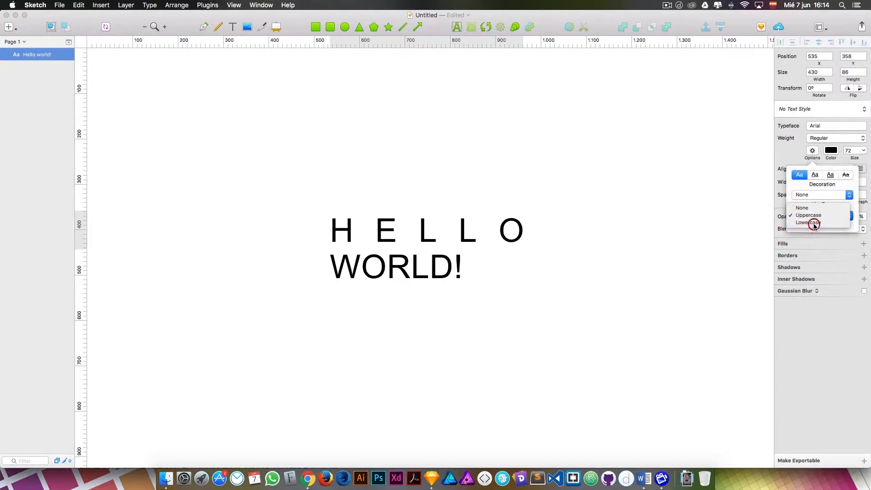
{"action": "left_click", "coordinate": [814, 224]}
{"action": "left_click", "coordinate": [813, 215]}
{"action": "left_click", "coordinate": [812, 202]}
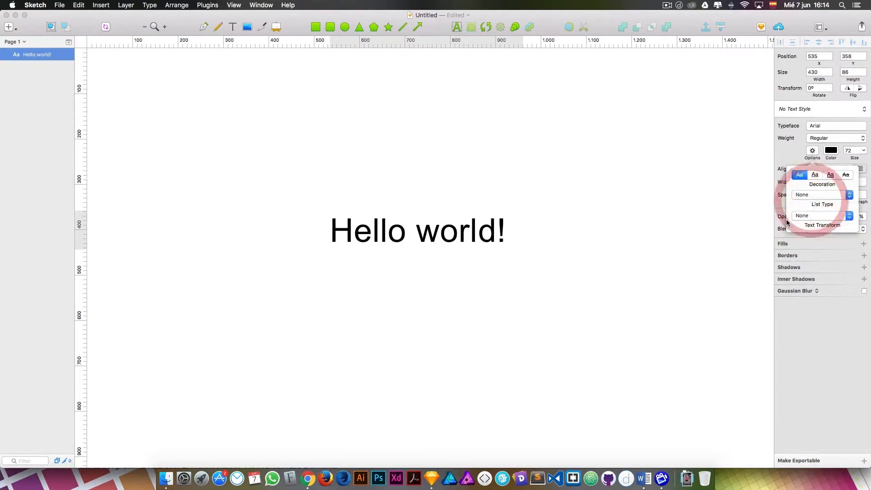
{"action": "left_click", "coordinate": [811, 150]}
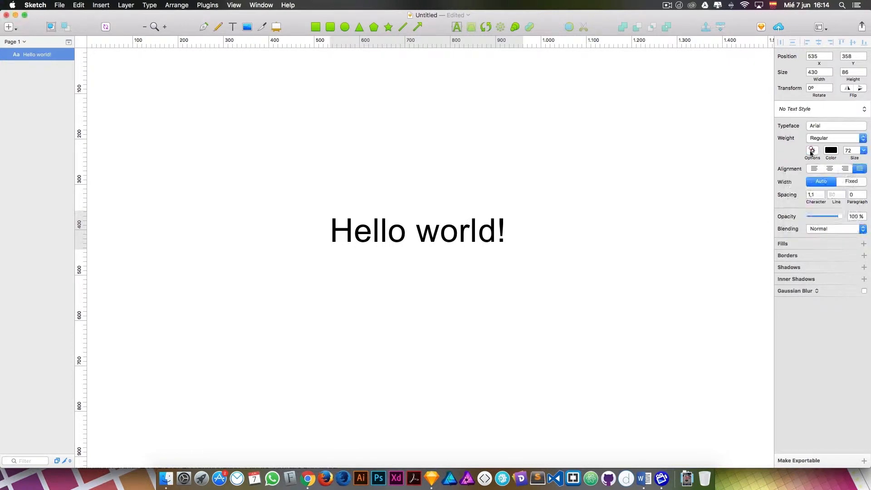
Step: Set the text's character spacing to 2,4 and its opacity to 92%
{"action": "left_click", "coordinate": [822, 194]}
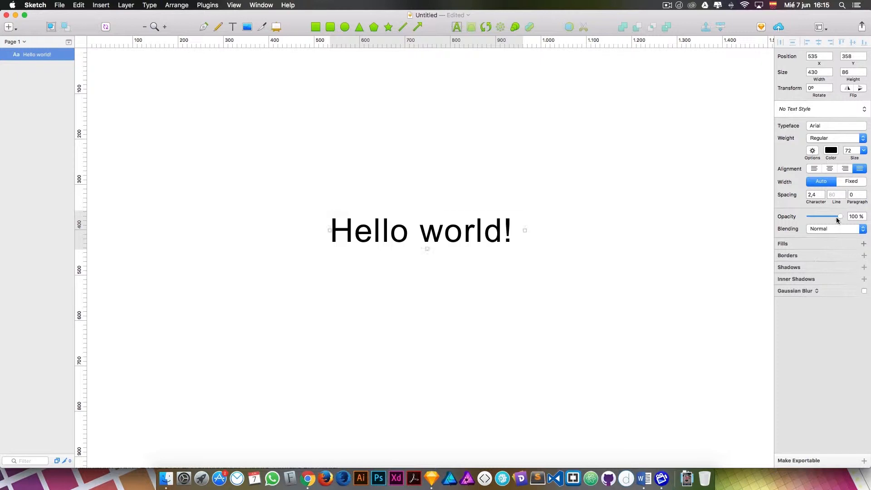
{"action": "mouse_move", "coordinate": [840, 217]}
{"action": "left_mouse_down"}
{"action": "mouse_move", "coordinate": [828, 216]}
{"action": "mouse_move", "coordinate": [837, 216]}
{"action": "left_mouse_up"}
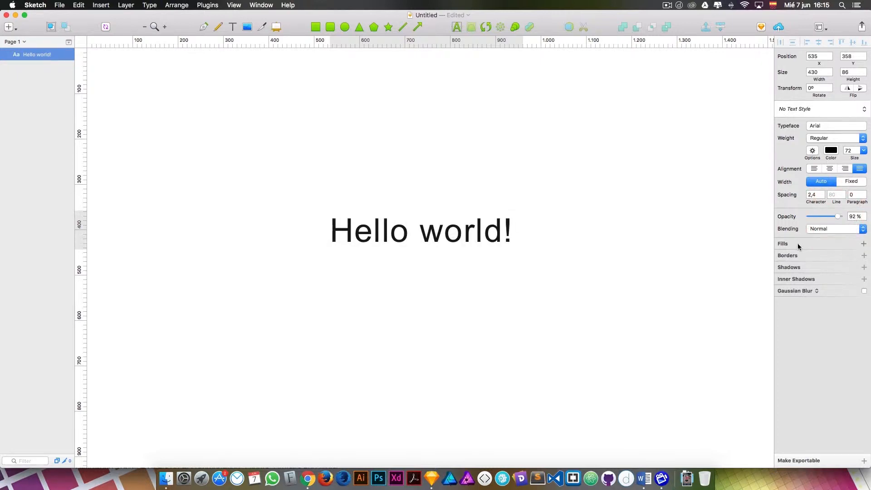
Step: Add a dark red solid fill to the "Hello world!" text
{"action": "left_click", "coordinate": [801, 246]}
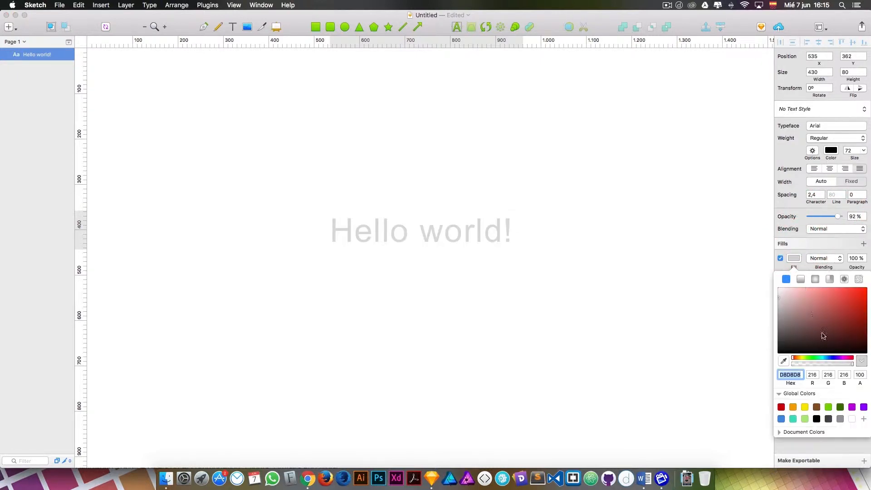
{"action": "left_click", "coordinate": [836, 325]}
{"action": "left_click", "coordinate": [714, 281]}
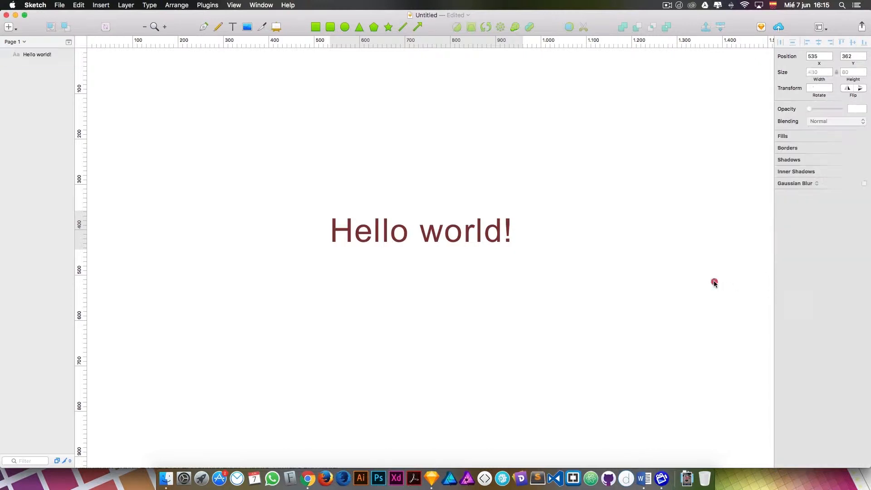
Step: Add a 1-thick border to the "Hello world!" text and colour it green, hex 31A765
{"action": "left_click", "coordinate": [476, 240]}
{"action": "left_click", "coordinate": [789, 278]}
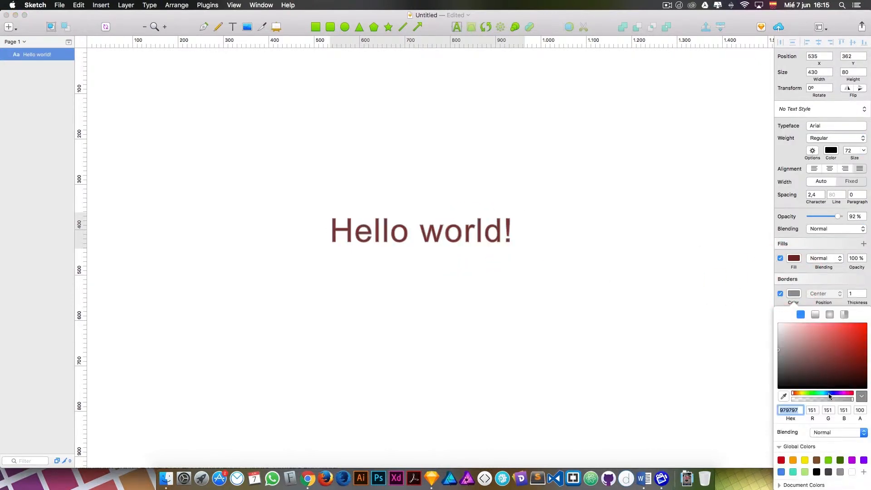
{"action": "left_click", "coordinate": [817, 394]}
{"action": "left_click", "coordinate": [841, 347]}
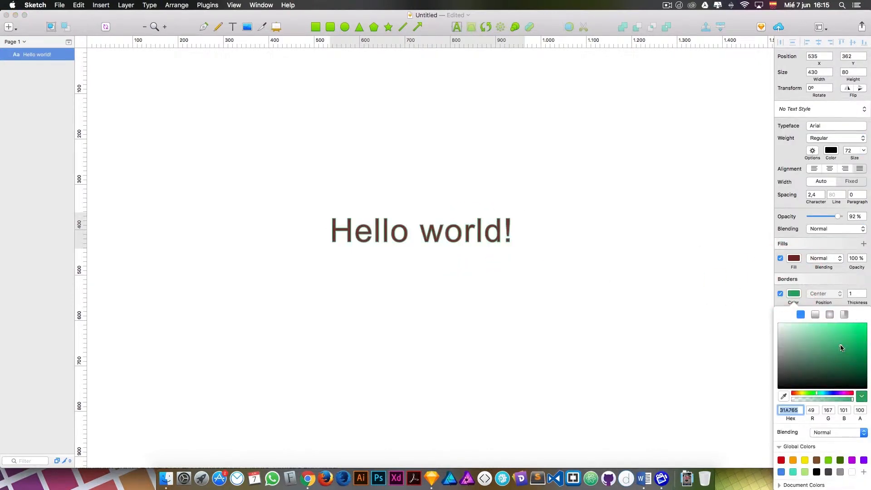
{"action": "left_click", "coordinate": [798, 295]}
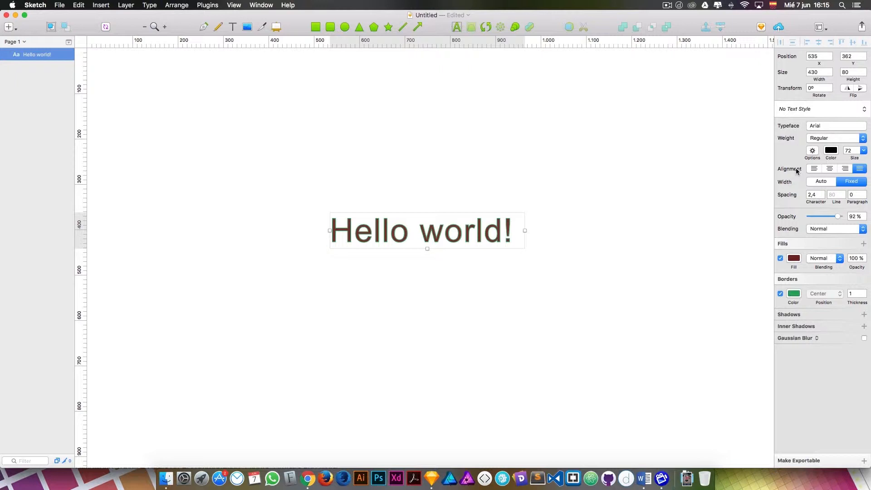
Step: Align the "Hello world!" text left, try centre alignment, and return it to left alignment
{"action": "left_click", "coordinate": [809, 169]}
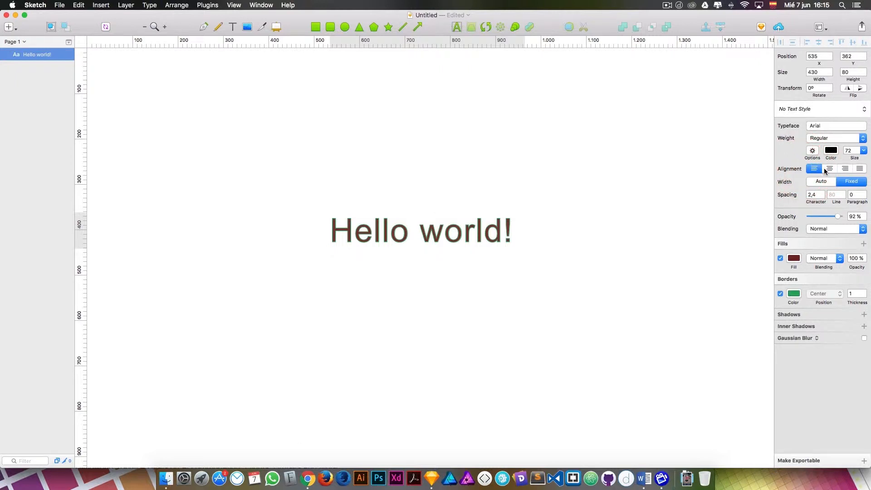
{"action": "left_click", "coordinate": [829, 169]}
{"action": "left_click", "coordinate": [814, 168]}
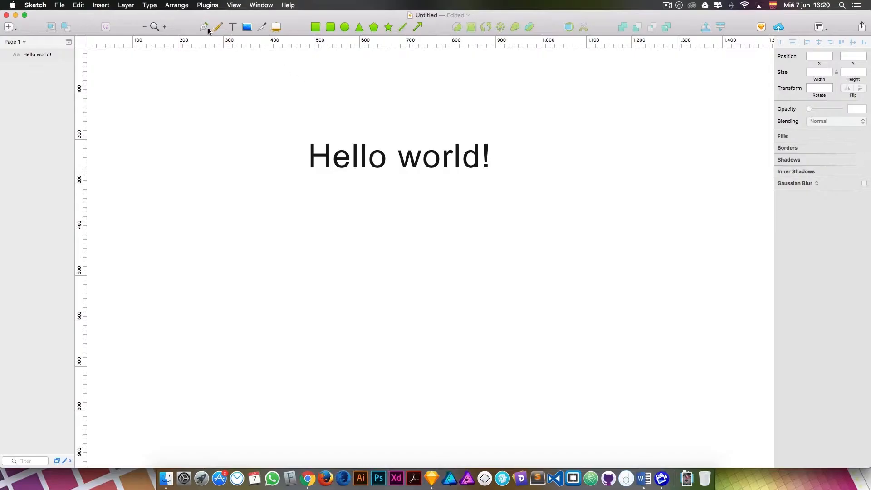
Step: Draw an open, wavy four-point vector path about 782 wide and 105 high below the "Hello world!" text
{"action": "left_click", "coordinate": [206, 28]}
{"action": "left_click", "coordinate": [221, 254]}
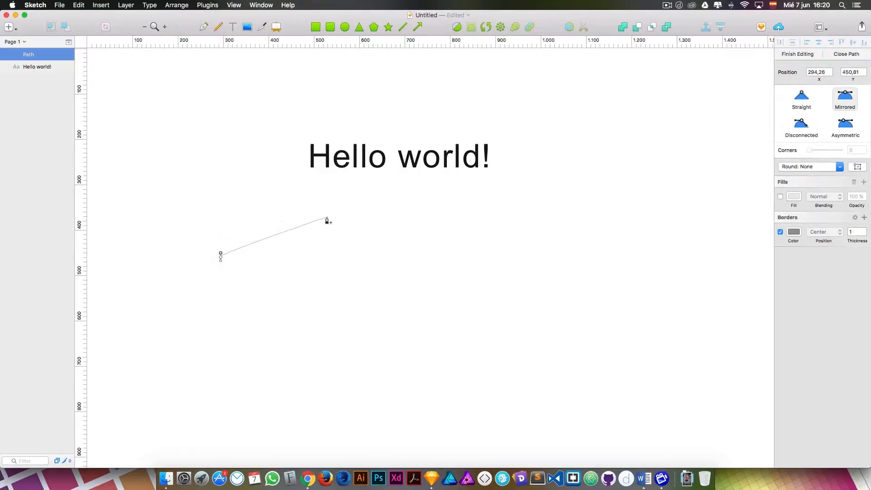
{"action": "left_click_drag", "start_coordinate": [326, 217], "coordinate": [379, 217]}
{"action": "left_click_drag", "start_coordinate": [472, 262], "coordinate": [533, 259]}
{"action": "left_click_drag", "start_coordinate": [574, 216], "coordinate": [624, 214]}
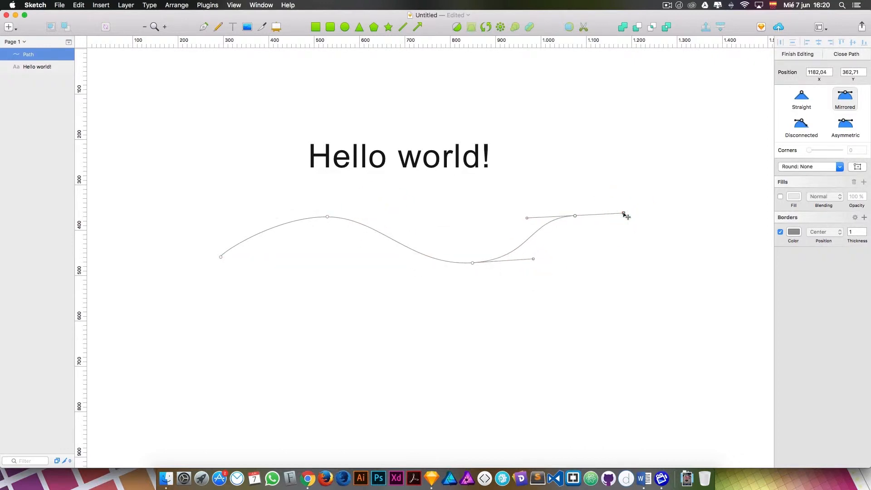
{"action": "key", "text": "Escape"}
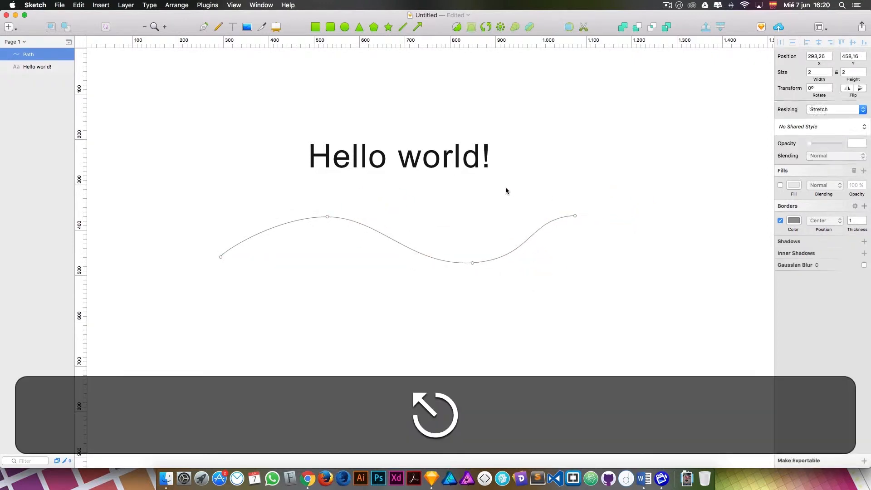
Step: Enable Text on Path for the "Hello world!" text and reposition it above the curve at X 470, Y 234
{"action": "left_click_drag", "start_coordinate": [380, 166], "coordinate": [361, 191]}
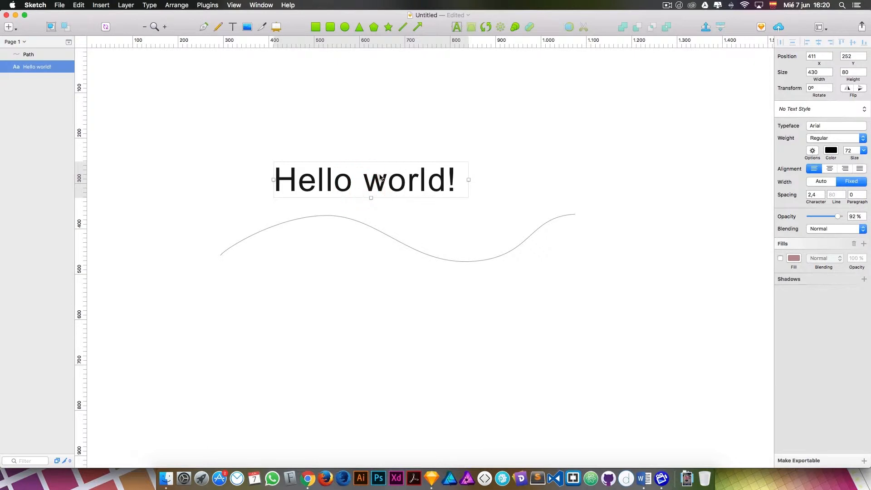
{"action": "left_click", "coordinate": [327, 177]}
{"action": "left_click", "coordinate": [148, 6]}
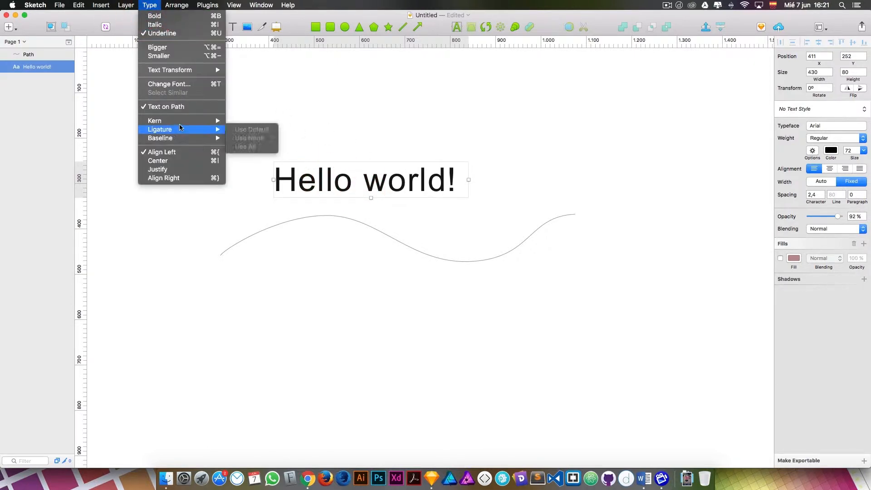
{"action": "left_click", "coordinate": [184, 108]}
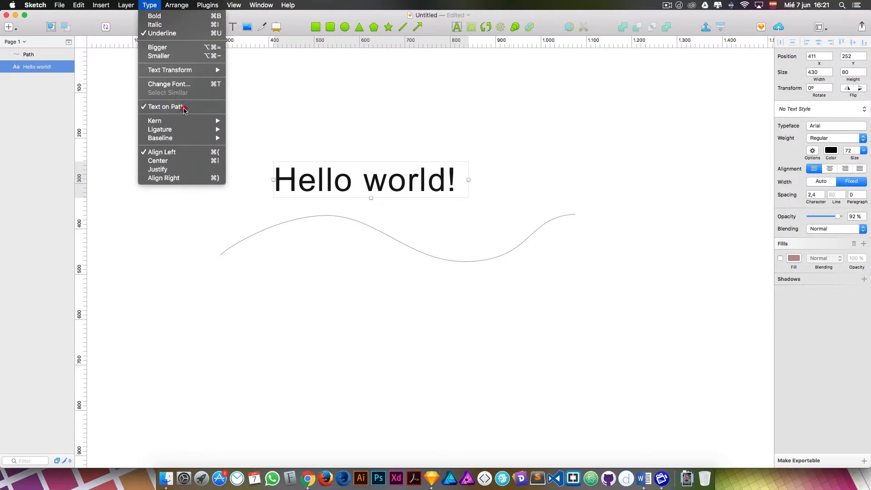
{"action": "left_click", "coordinate": [150, 5]}
{"action": "left_click", "coordinate": [177, 112]}
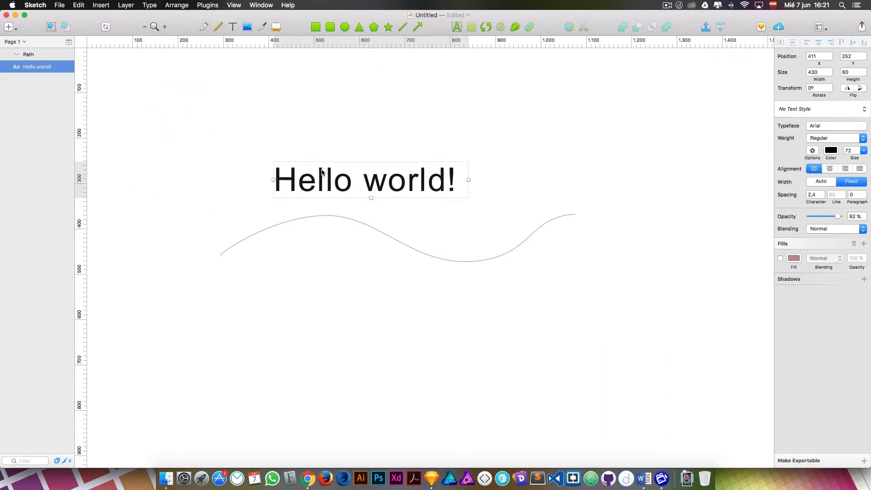
{"action": "left_click_drag", "start_coordinate": [326, 180], "coordinate": [355, 176]}
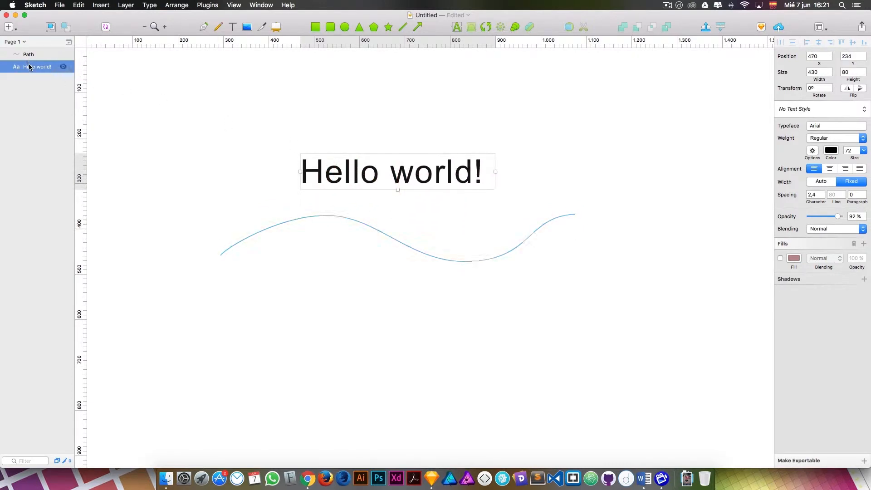
Step: Reorder the "Hello world!" layer above the Path layer and place the text on the curve at X 449, Y 322
{"action": "left_click_drag", "start_coordinate": [34, 67], "coordinate": [35, 54]}
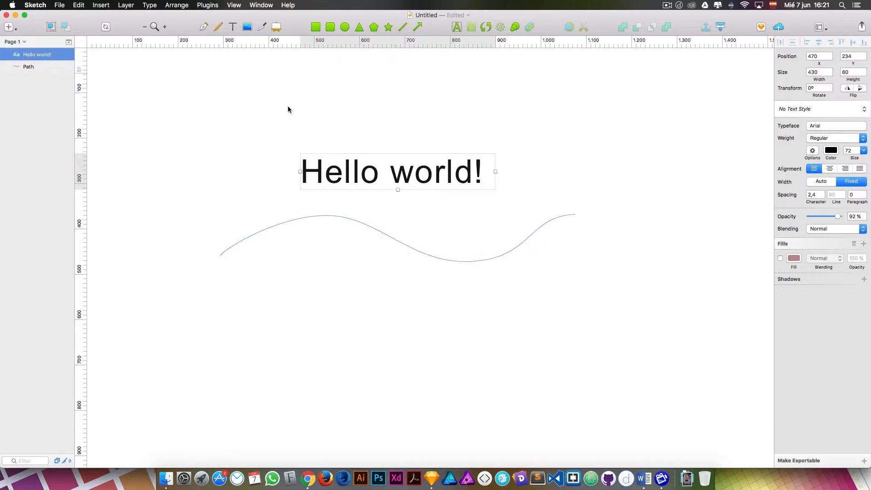
{"action": "left_click_drag", "start_coordinate": [395, 175], "coordinate": [398, 206]}
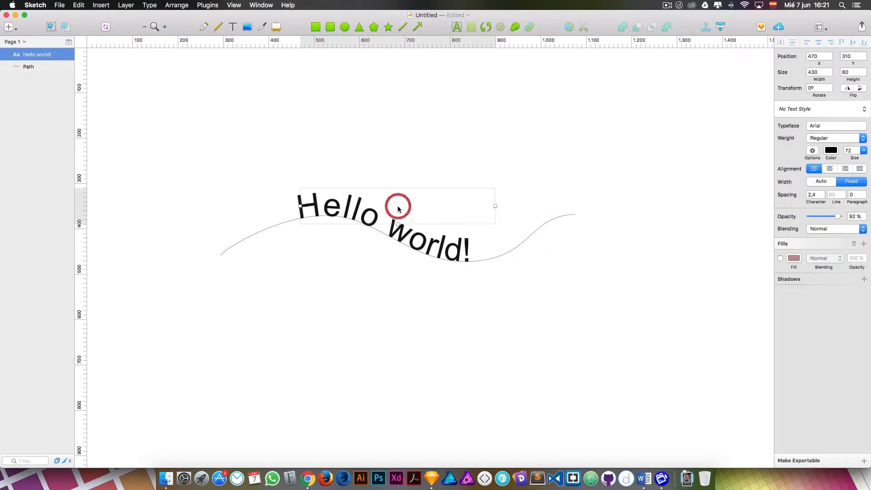
{"action": "left_click", "coordinate": [397, 235]}
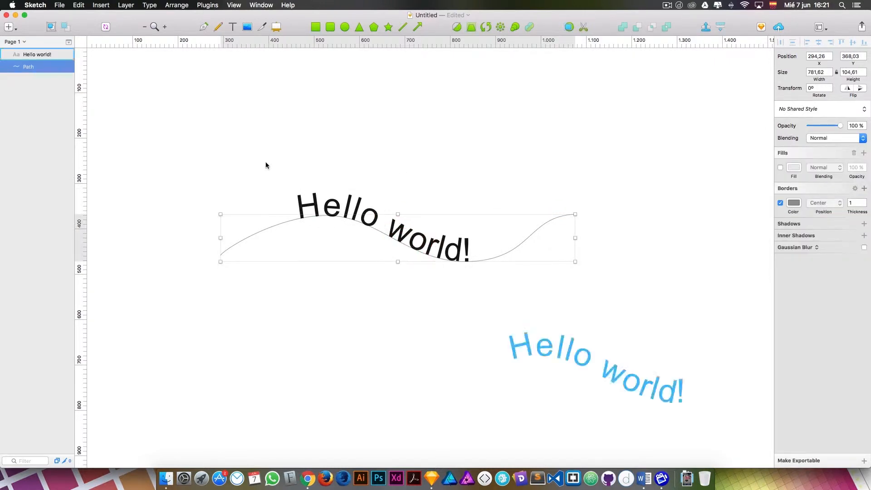
{"action": "left_click", "coordinate": [37, 54]}
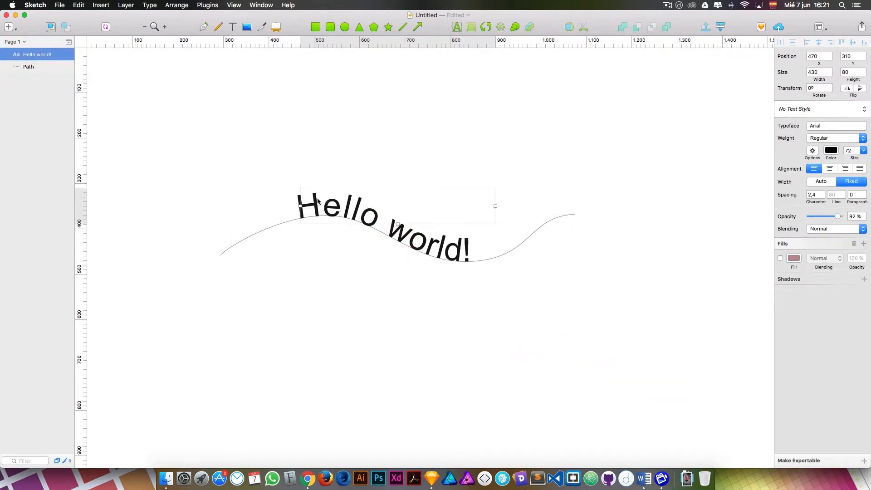
{"action": "mouse_move", "coordinate": [316, 202]}
{"action": "left_mouse_down"}
{"action": "mouse_move", "coordinate": [427, 214]}
{"action": "mouse_move", "coordinate": [395, 219]}
{"action": "mouse_move", "coordinate": [323, 196]}
{"action": "mouse_move", "coordinate": [221, 215]}
{"action": "mouse_move", "coordinate": [247, 207]}
{"action": "mouse_move", "coordinate": [401, 221]}
{"action": "mouse_move", "coordinate": [284, 179]}
{"action": "mouse_move", "coordinate": [305, 210]}
{"action": "mouse_move", "coordinate": [339, 214]}
{"action": "mouse_move", "coordinate": [305, 205]}
{"action": "left_mouse_up"}
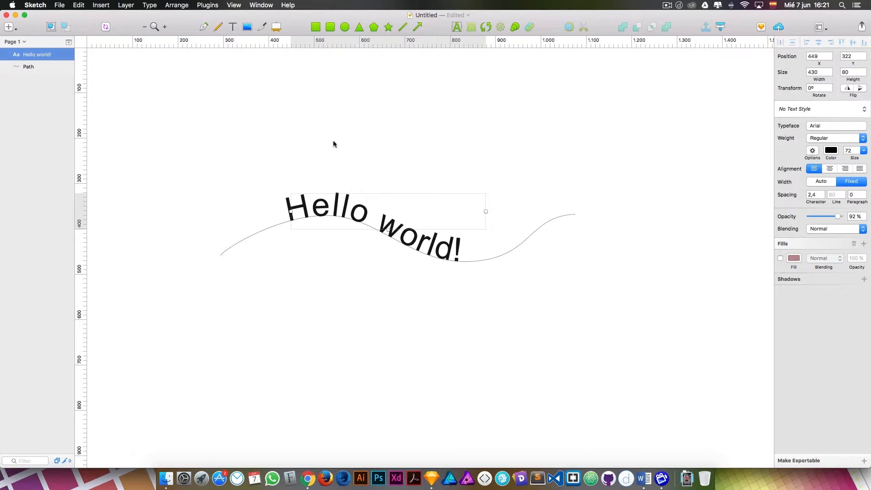
Step: Reorder the "Hello world!" layer below the Path layer and move the text off the curve to X 437, Y 168
{"action": "left_click_drag", "start_coordinate": [24, 54], "coordinate": [25, 75]}
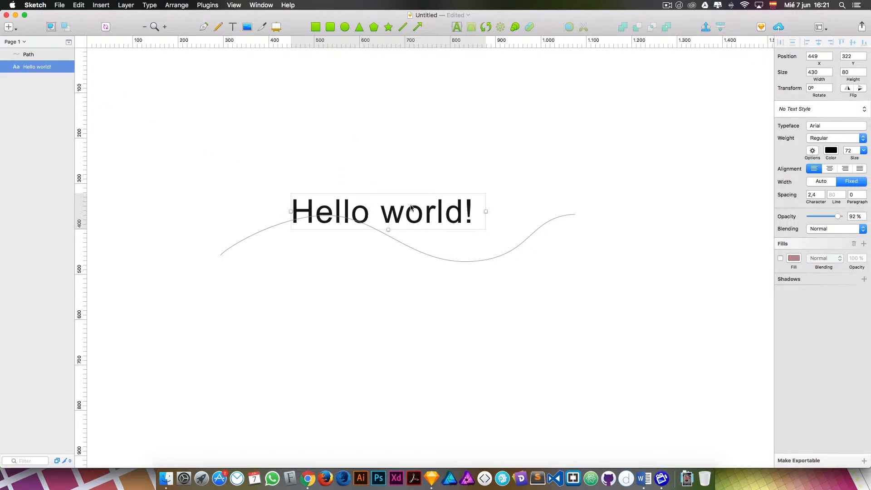
{"action": "left_click_drag", "start_coordinate": [420, 214], "coordinate": [415, 145]}
{"action": "left_click_drag", "start_coordinate": [326, 84], "coordinate": [435, 157]}
Step: Apply Text on Path again with the "Hello world!" layer above the Path layer, and slide the text along the curve toward its far end
{"action": "left_click", "coordinate": [153, 6]}
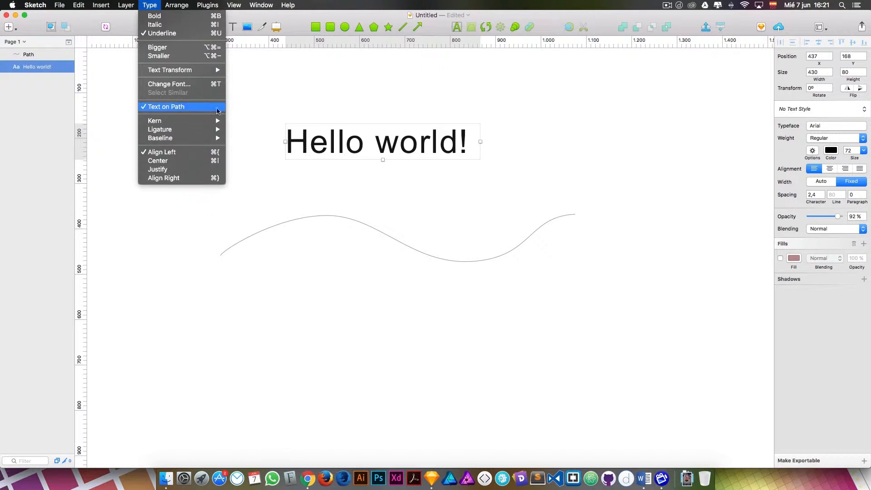
{"action": "left_click", "coordinate": [218, 110]}
{"action": "left_click_drag", "start_coordinate": [39, 68], "coordinate": [39, 54]}
{"action": "left_click_drag", "start_coordinate": [400, 141], "coordinate": [399, 204]}
{"action": "left_click", "coordinate": [399, 226]}
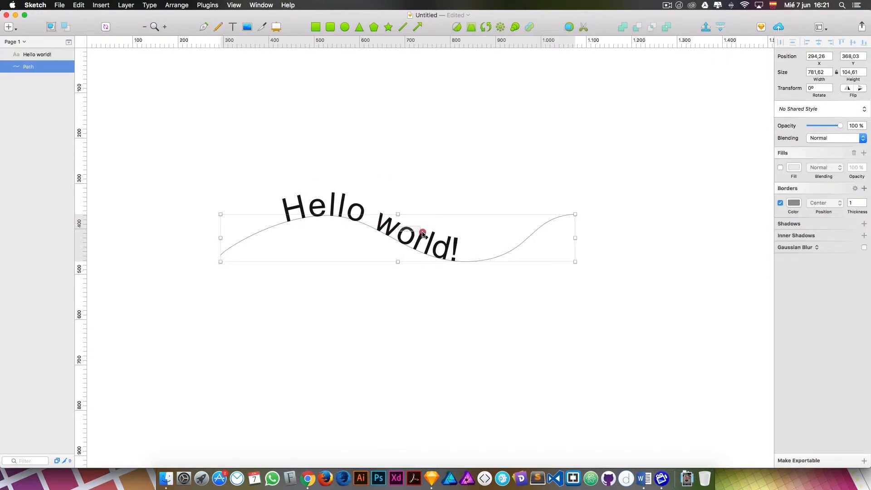
{"action": "left_click", "coordinate": [341, 208]}
{"action": "left_click_drag", "start_coordinate": [323, 209], "coordinate": [563, 213]}
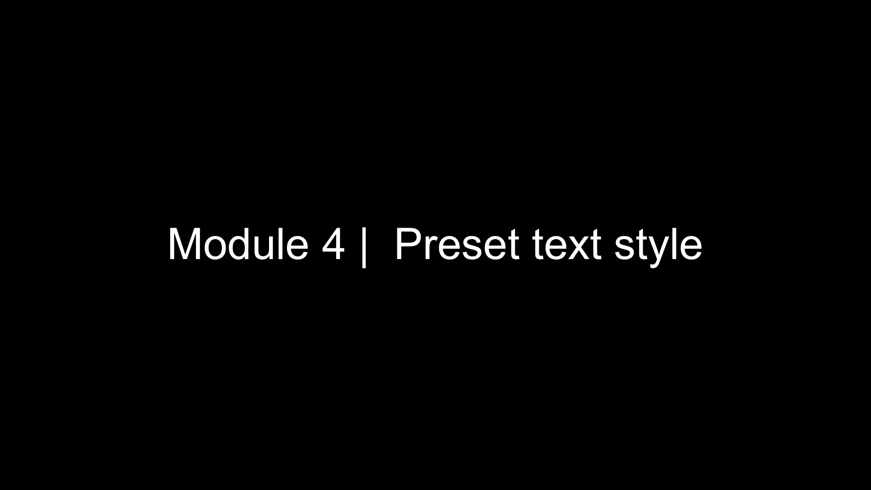
Step: Replace the content of the "Type something" text layer with "Title H1"
{"action": "double_click", "coordinate": [366, 178]}
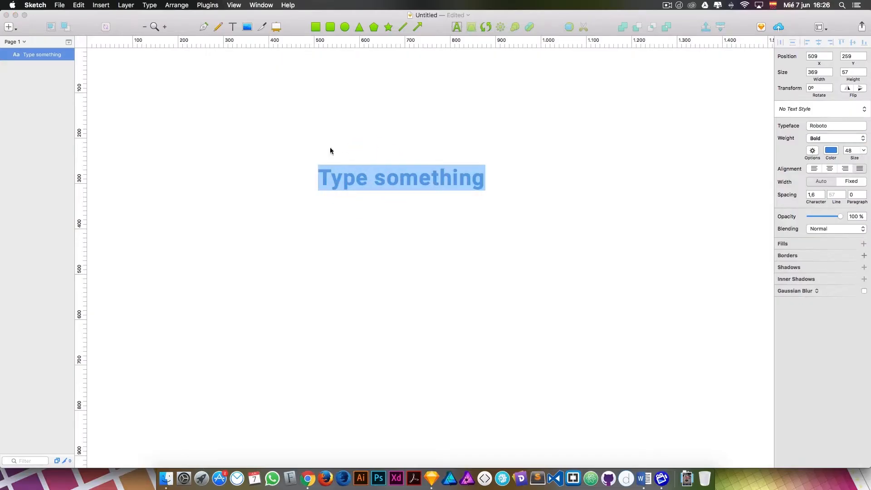
{"action": "left_click", "coordinate": [305, 113]}
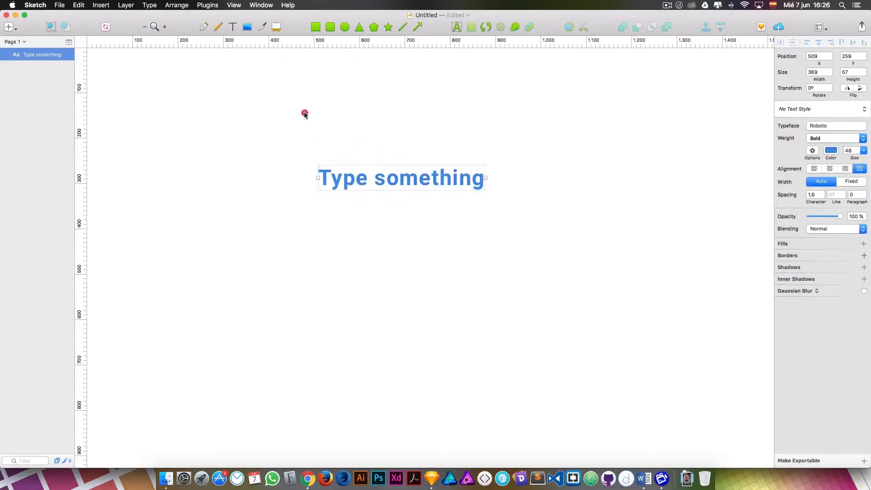
{"action": "double_click", "coordinate": [355, 183]}
{"action": "type", "text": "Ti"}
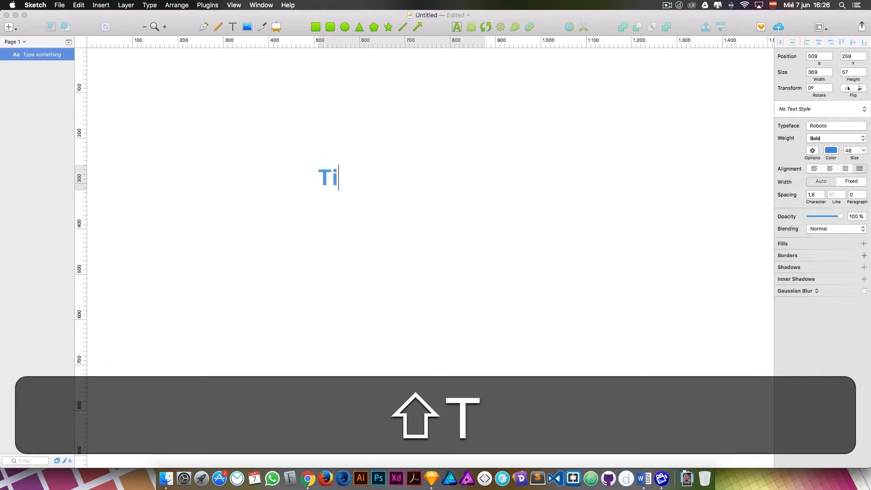
{"action": "type", "text": "tle H1"}
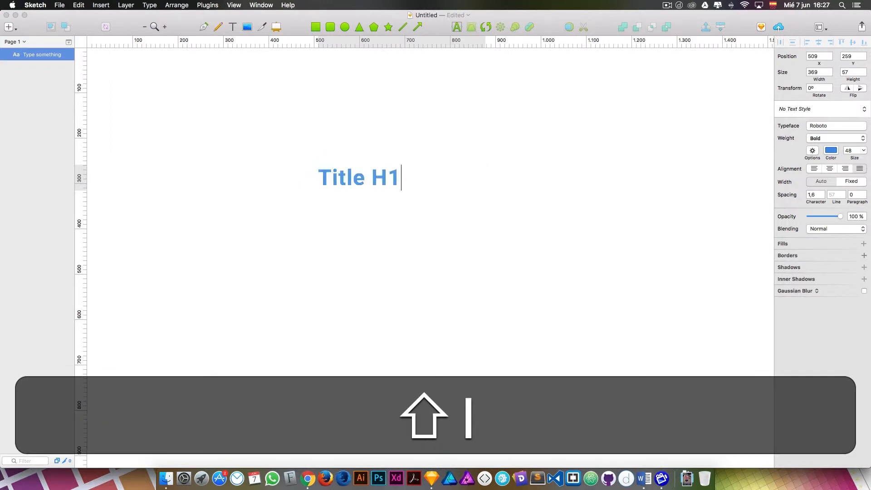
{"action": "left_click", "coordinate": [344, 204]}
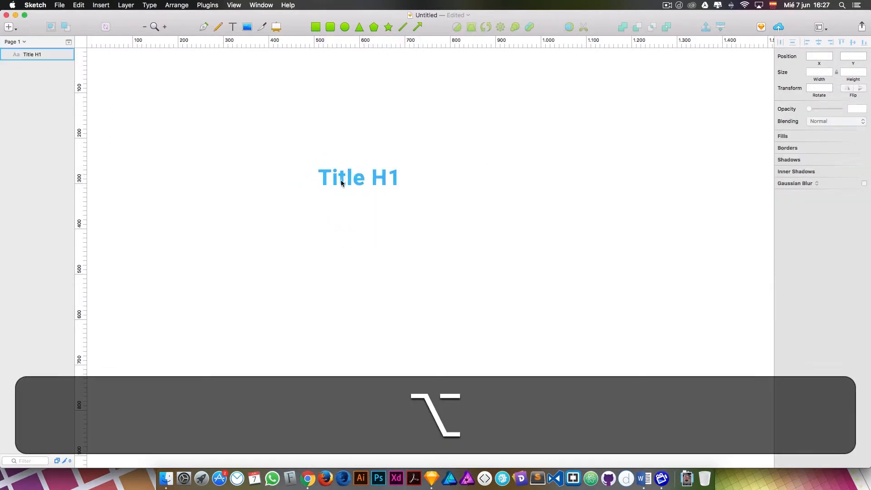
Step: Duplicate the "Title H1" text directly below at X 509, Y 370 and change the copy's text to "Title H2"
{"action": "left_click_drag", "start_coordinate": [341, 175], "coordinate": [343, 227]}
{"action": "double_click", "coordinate": [344, 227]}
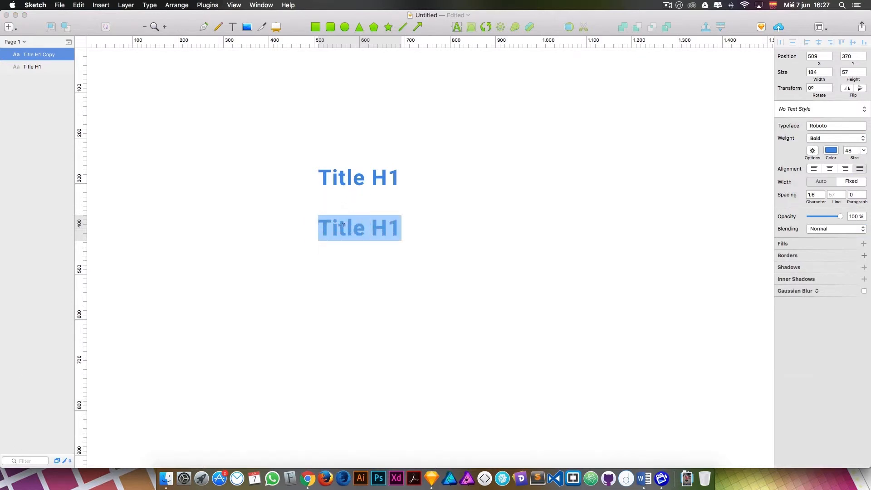
{"action": "type", "text": "Title "}
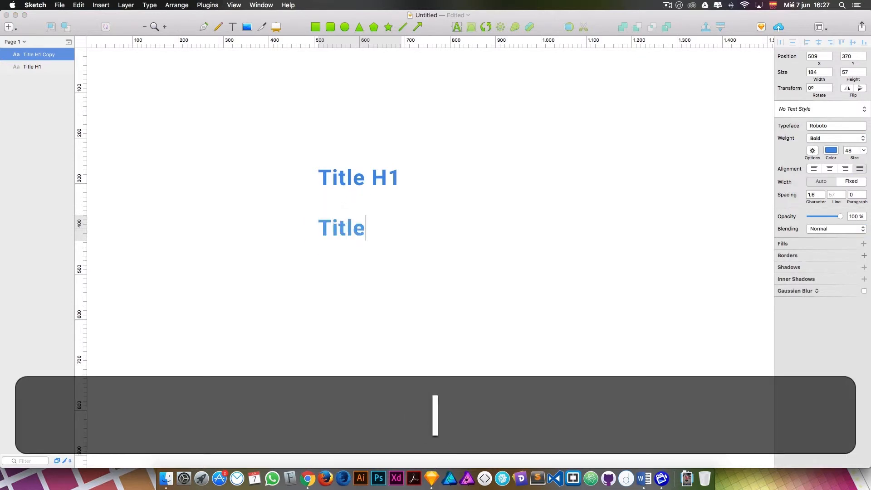
{"action": "type", "text": "H2"}
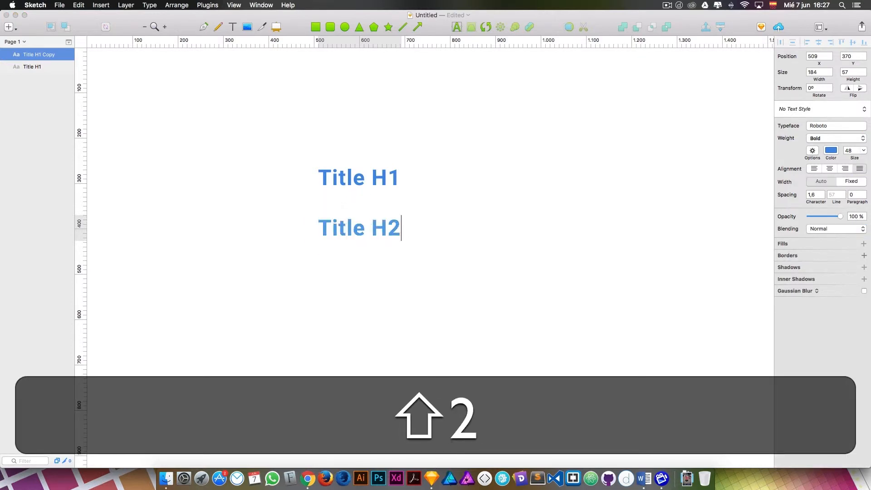
Step: Move "Title H1" up to Y 190 and format it with Light weight, size 72 and dark grey 4A4A4A
{"action": "left_click_drag", "start_coordinate": [342, 195], "coordinate": [351, 147]}
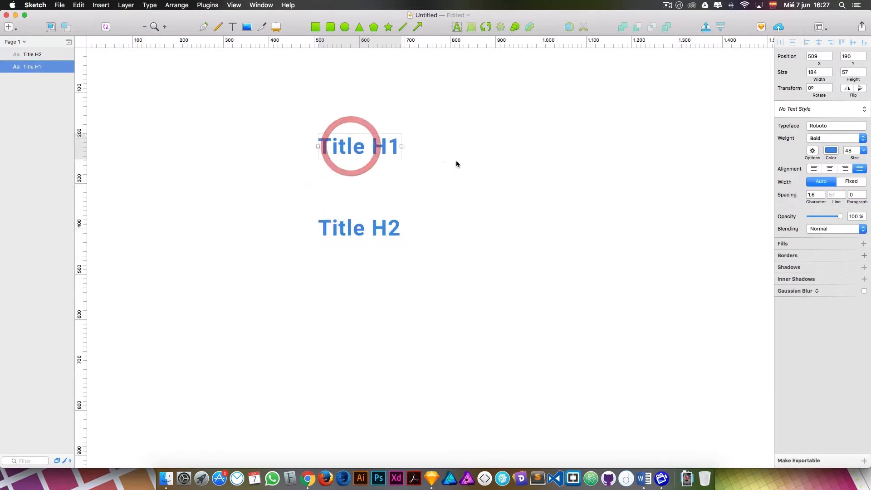
{"action": "left_click", "coordinate": [832, 139]}
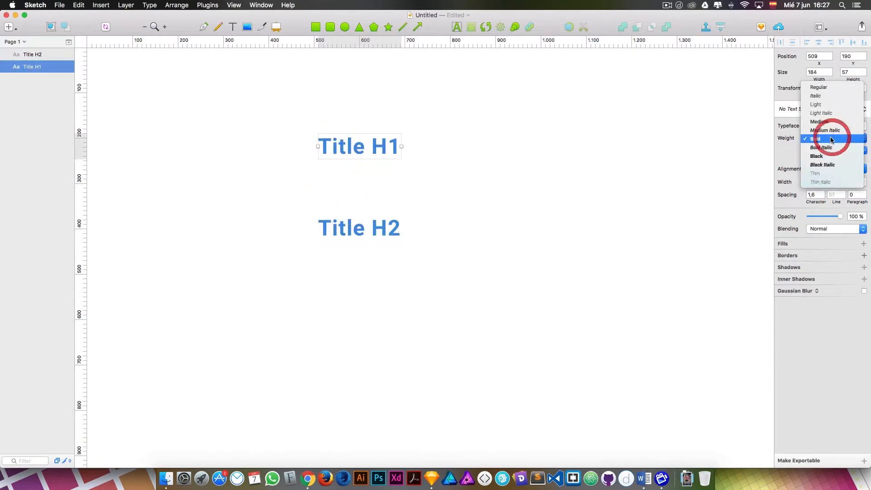
{"action": "left_click", "coordinate": [830, 104]}
{"action": "left_click", "coordinate": [862, 150]}
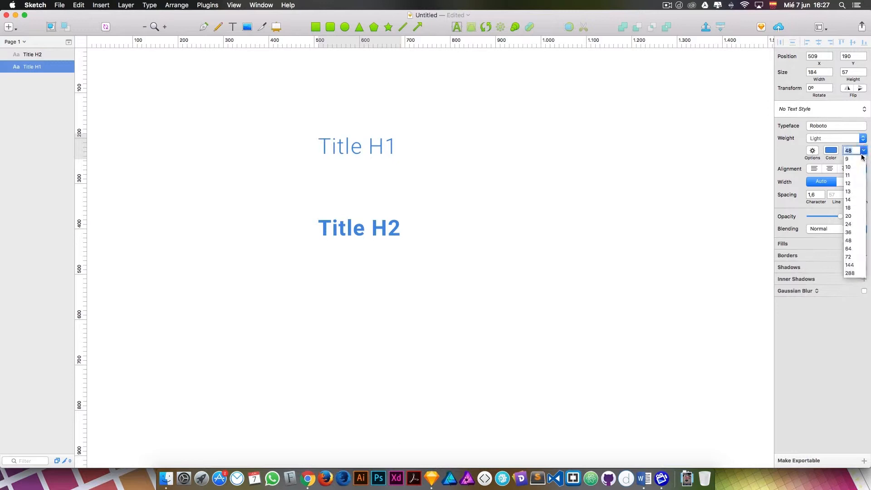
{"action": "left_click", "coordinate": [850, 258]}
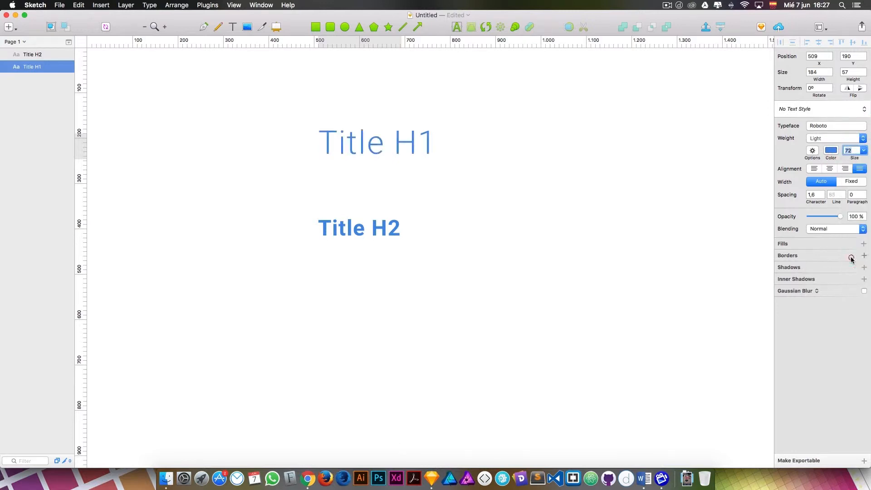
{"action": "left_click", "coordinate": [831, 150]}
{"action": "left_click", "coordinate": [828, 300]}
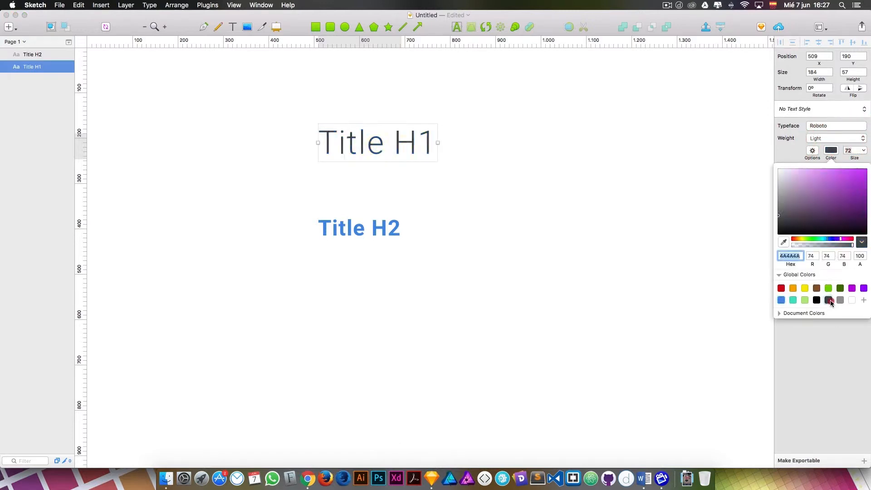
{"action": "left_click", "coordinate": [542, 246]}
Step: Move "Title H2" closer beneath "Title H1", at X 524, Y 300, and set its font size to 36
{"action": "left_click_drag", "start_coordinate": [375, 234], "coordinate": [381, 202]}
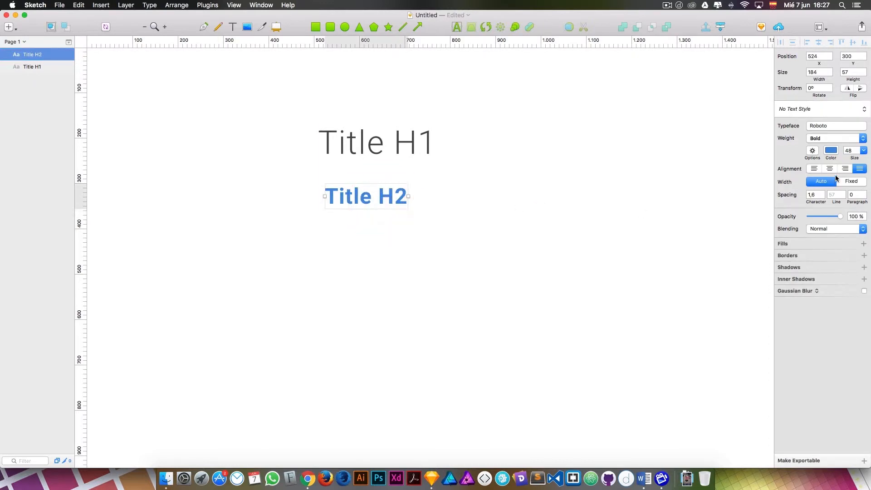
{"action": "left_click", "coordinate": [863, 150]}
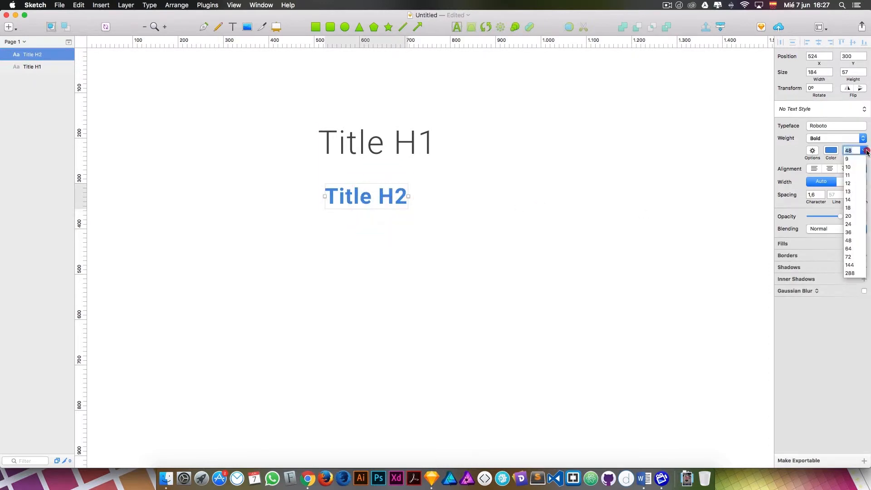
{"action": "left_click", "coordinate": [852, 236]}
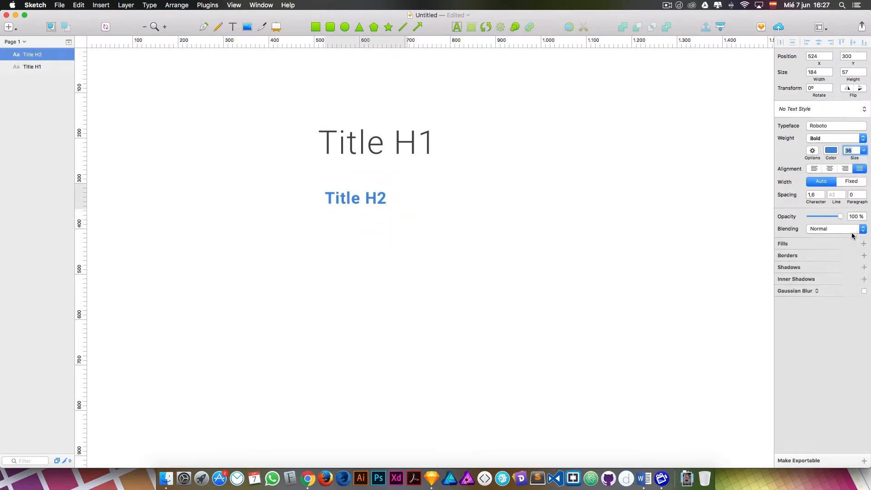
Step: Color the "Title H2" text orange and move it slightly up to X 522, Y 294
{"action": "left_click", "coordinate": [832, 151]}
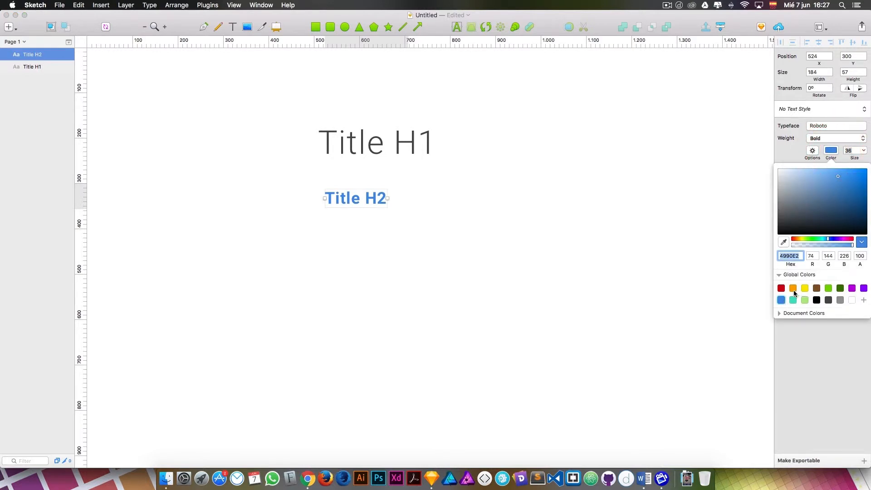
{"action": "left_click", "coordinate": [793, 293]}
{"action": "left_click", "coordinate": [475, 223]}
{"action": "mouse_move", "coordinate": [377, 205]}
{"action": "left_mouse_down"}
{"action": "mouse_move", "coordinate": [356, 190]}
{"action": "mouse_move", "coordinate": [362, 197]}
{"action": "left_mouse_up"}
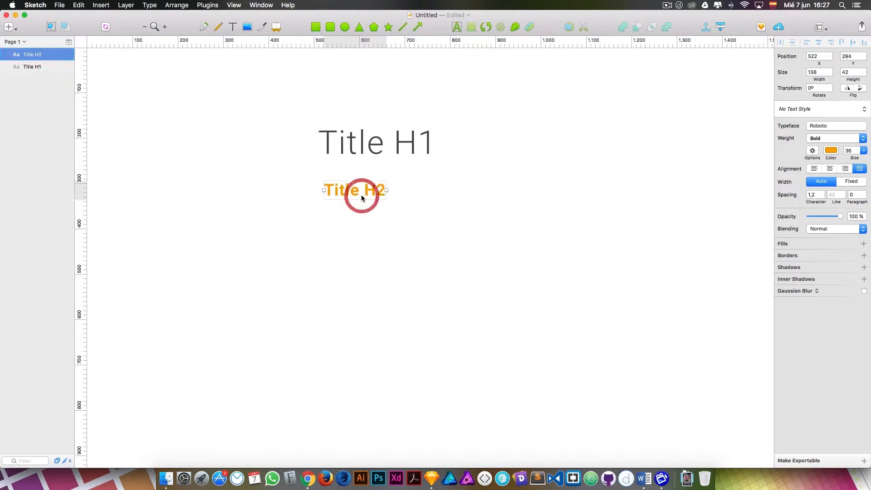
{"action": "left_click", "coordinate": [412, 192]}
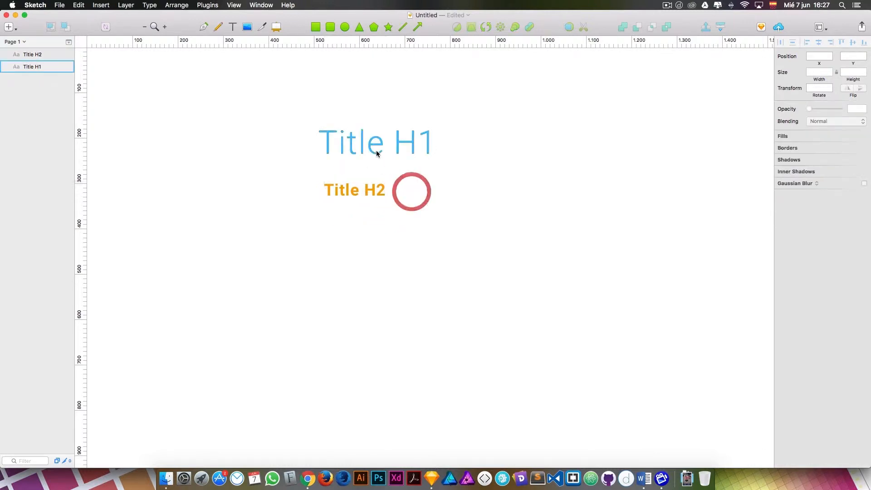
Step: Create a new text style from the "Title H1" layer, keeping the suggested name
{"action": "left_click", "coordinate": [414, 154]}
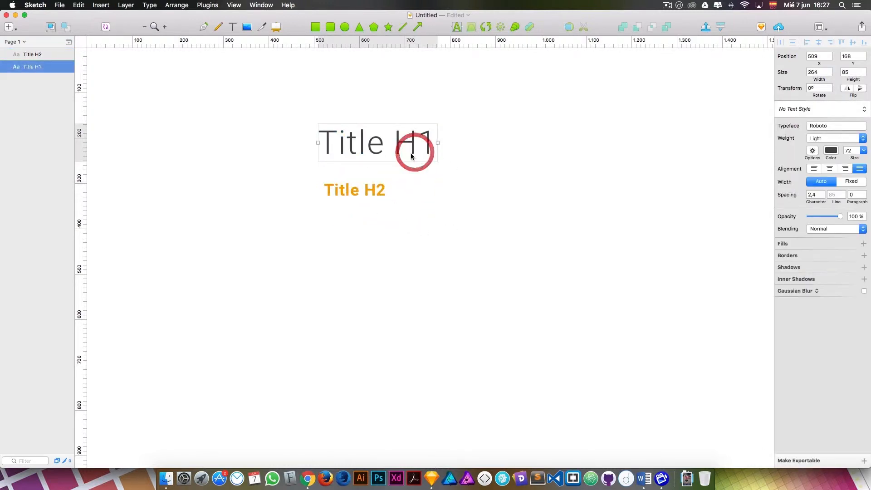
{"action": "left_click", "coordinate": [820, 111]}
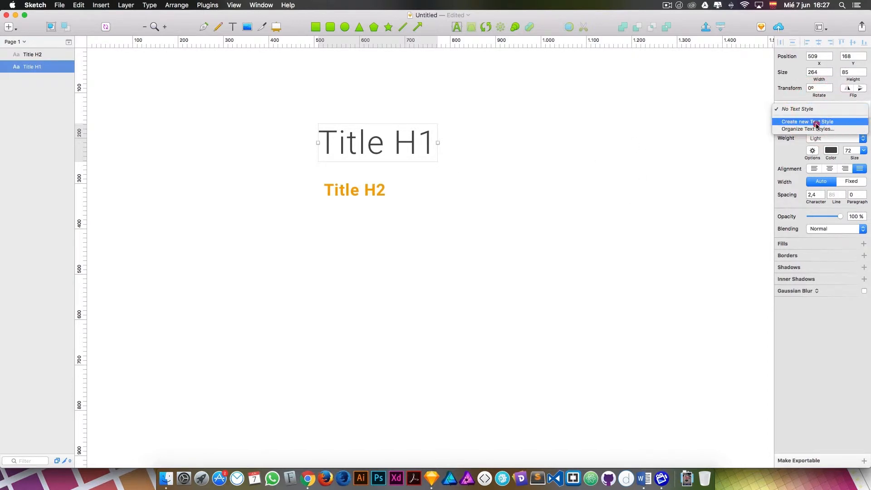
{"action": "left_click", "coordinate": [817, 122]}
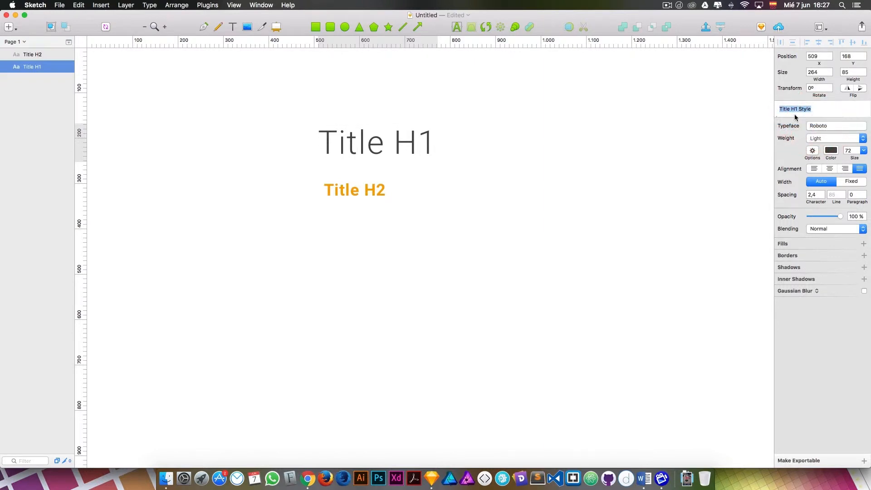
{"action": "key", "text": "Return"}
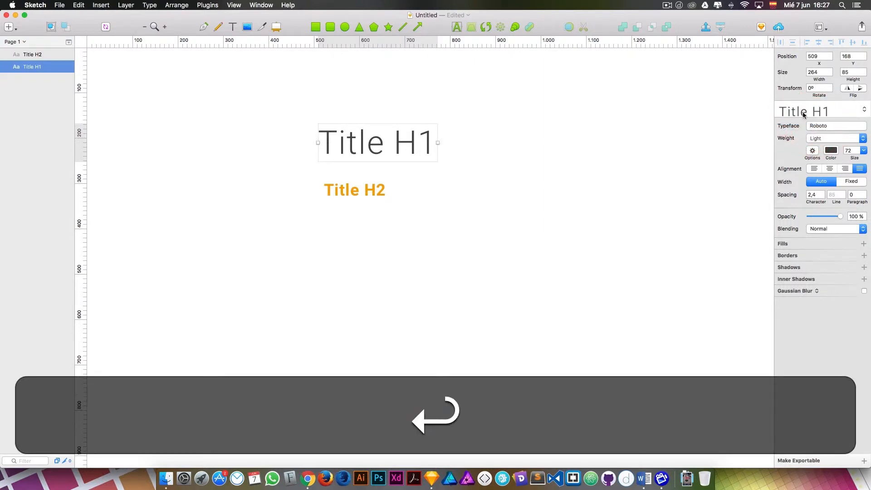
Step: Create another text style from the "Title H2" layer, keeping its suggested name
{"action": "left_click", "coordinate": [369, 189]}
{"action": "left_click", "coordinate": [820, 110]}
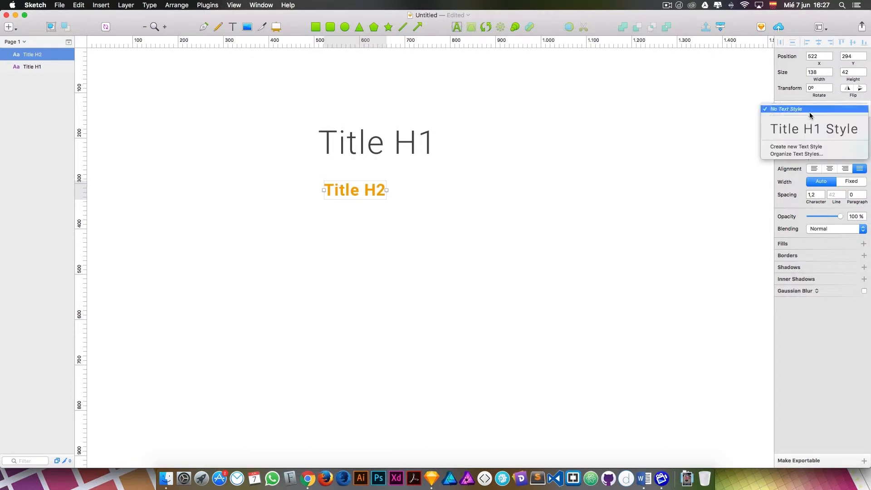
{"action": "left_click", "coordinate": [807, 147]}
{"action": "key", "text": "Return"}
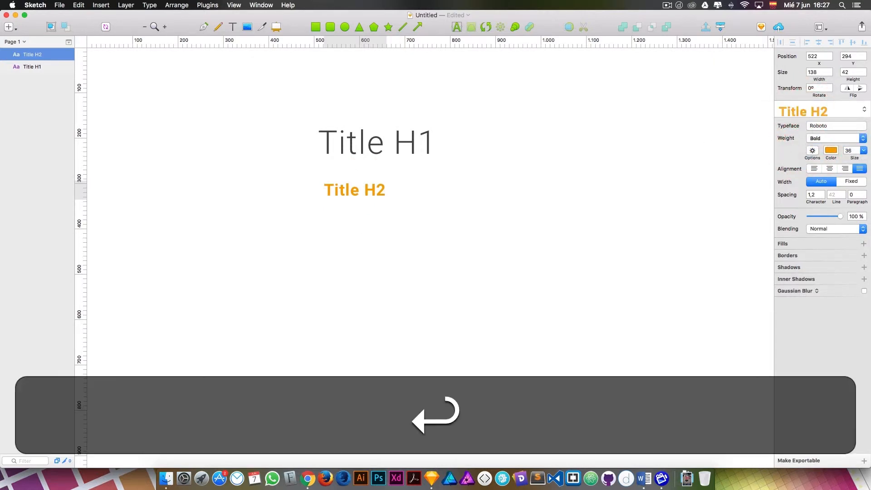
{"action": "left_click", "coordinate": [679, 145]}
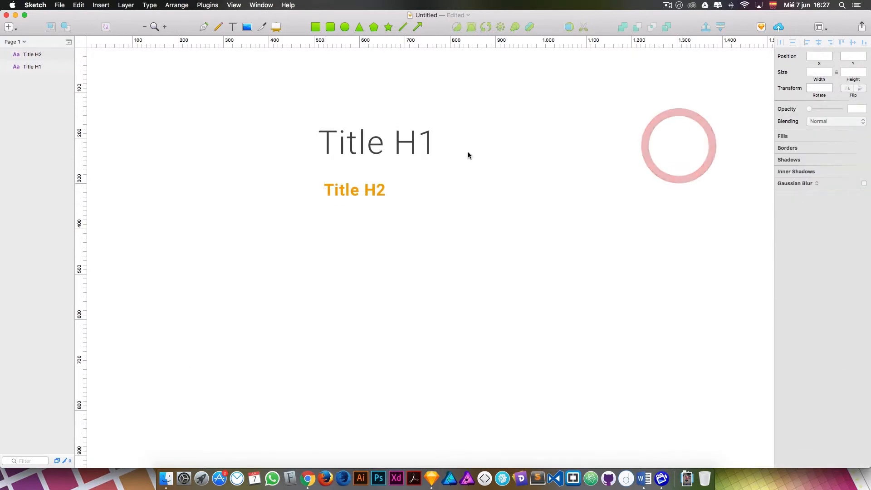
Step: Add a text layer reading "HELLO!" and place it below "Title H2" at X 522, Y 481
{"action": "left_click", "coordinate": [235, 30]}
{"action": "left_click", "coordinate": [276, 264]}
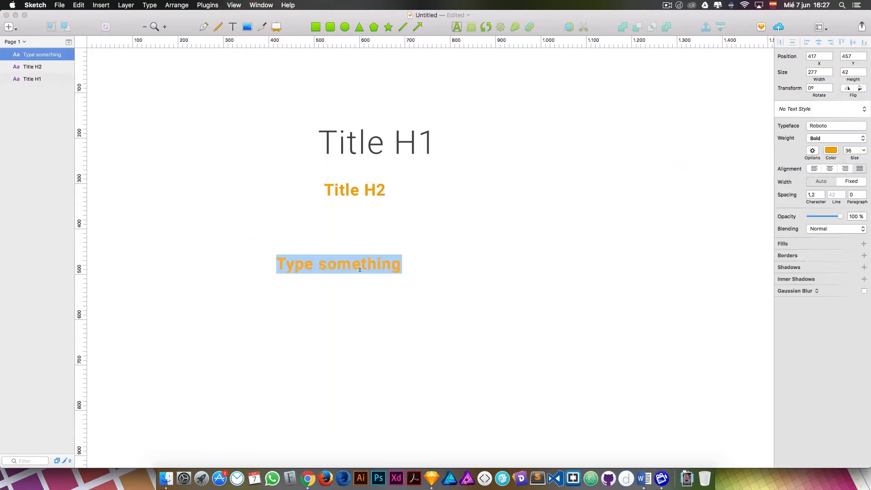
{"action": "type", "text": "HELLO!"}
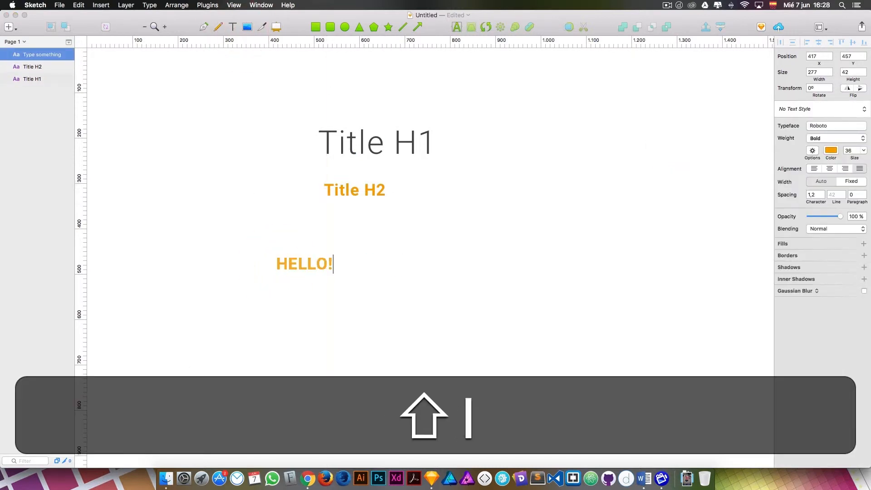
{"action": "left_click", "coordinate": [323, 223]}
{"action": "left_click_drag", "start_coordinate": [305, 254], "coordinate": [353, 265]}
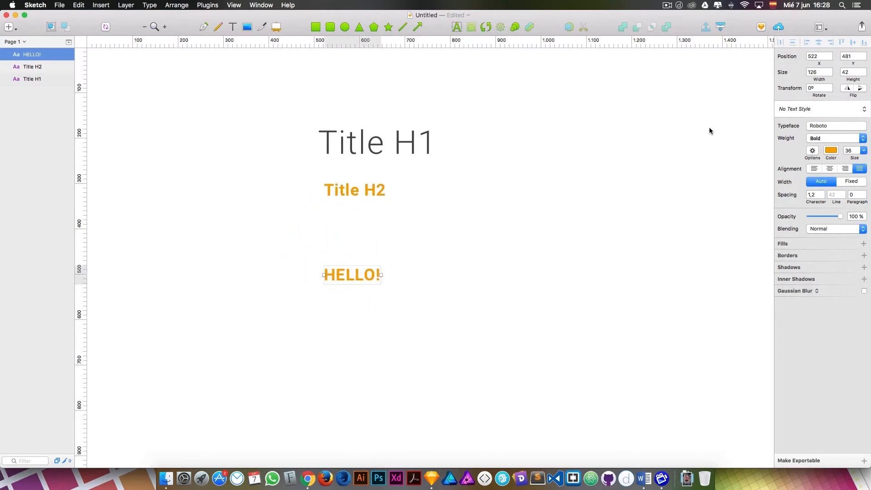
Step: Apply the text style "Title H1 Style" to the "HELLO!" layer
{"action": "left_click", "coordinate": [797, 109]}
{"action": "left_click", "coordinate": [796, 133]}
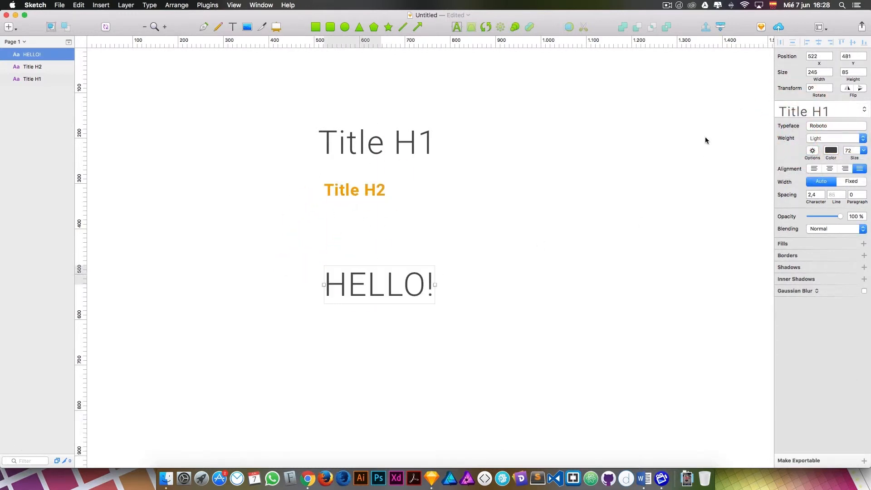
{"action": "left_click", "coordinate": [522, 242]}
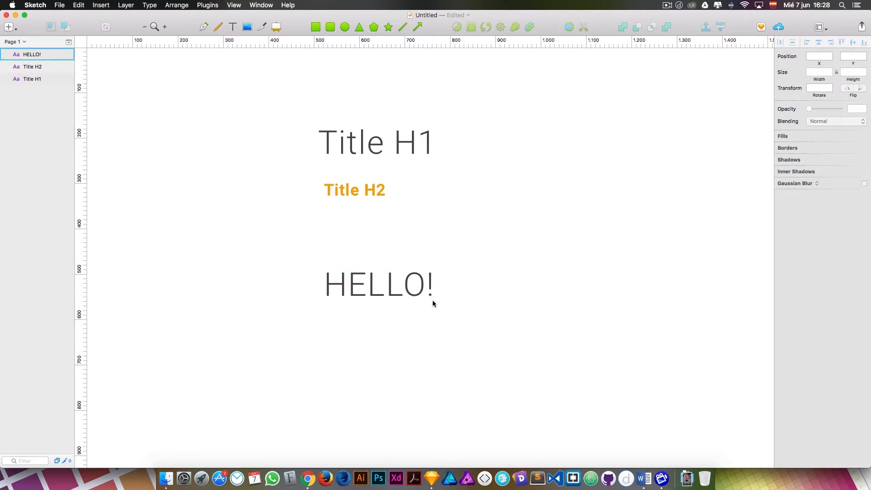
Step: Switch the "HELLO!" layer to the text style "Title H2 Style"
{"action": "left_click", "coordinate": [395, 294]}
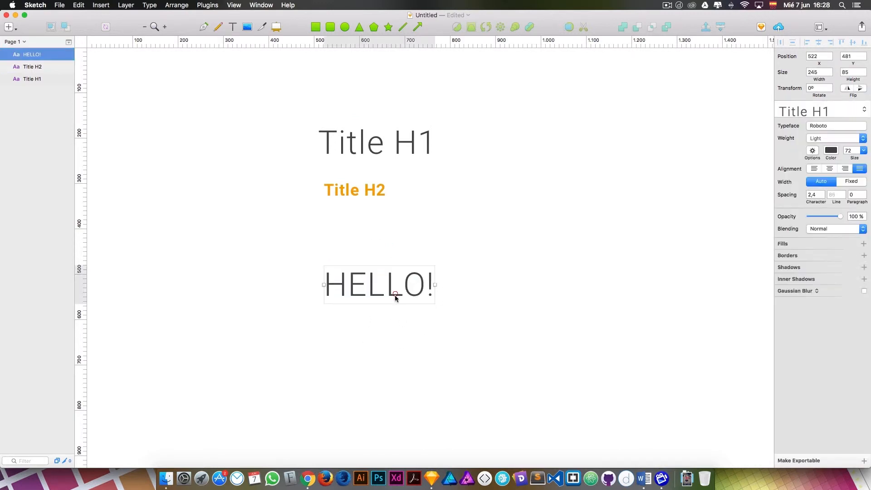
{"action": "left_click", "coordinate": [797, 111]}
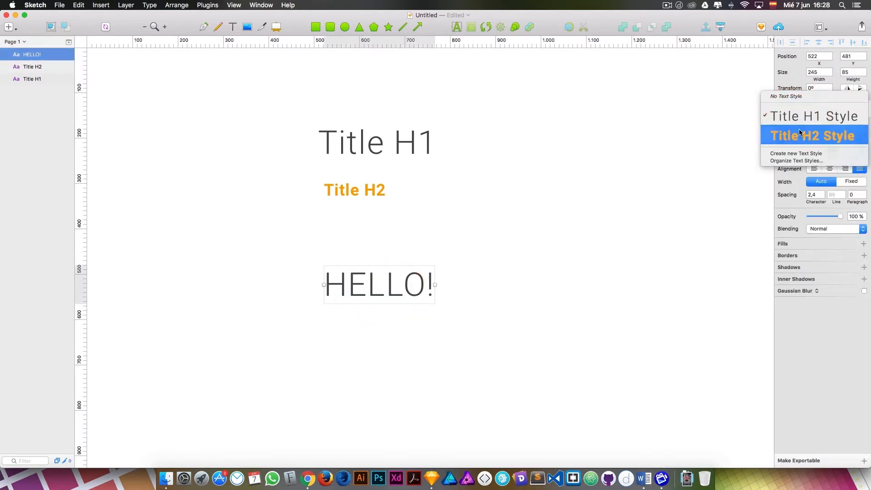
{"action": "left_click", "coordinate": [800, 132]}
{"action": "left_click", "coordinate": [457, 243]}
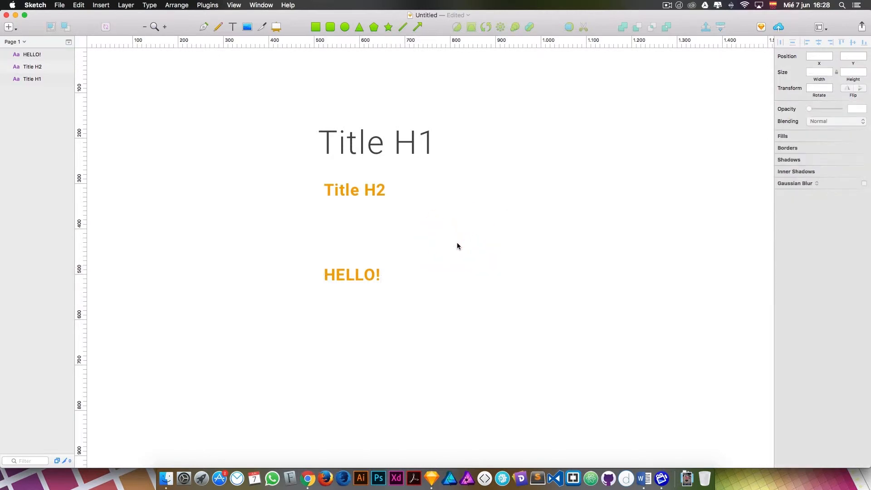
Step: Delete both "Title H2 Style" and "Title H1 Style" from the document's text styles and close the style organizer
{"action": "left_click", "coordinate": [369, 191]}
{"action": "left_click", "coordinate": [826, 112]}
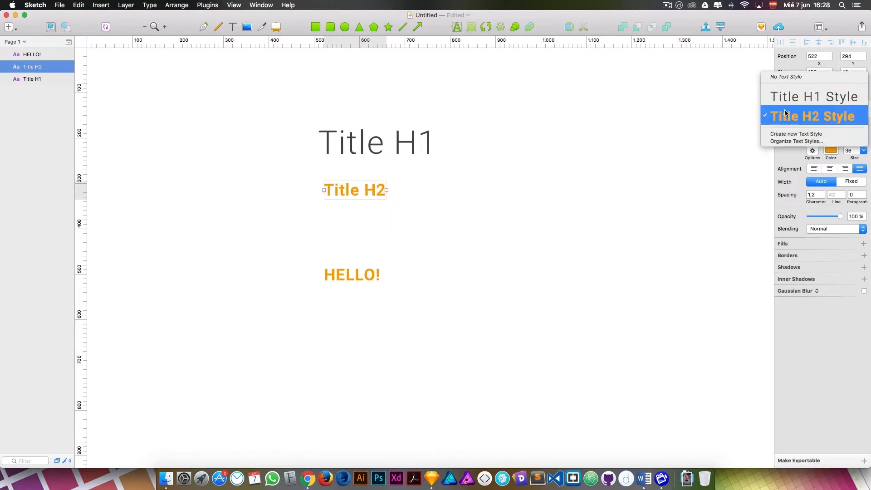
{"action": "left_click", "coordinate": [782, 143]}
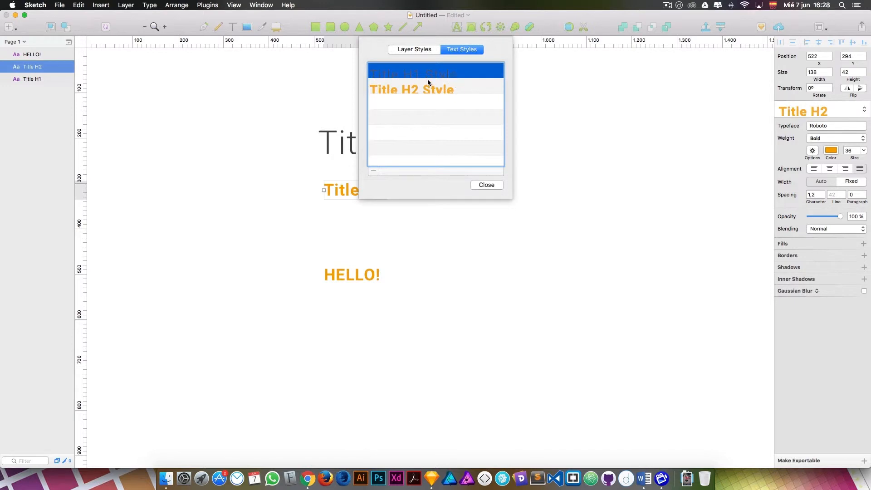
{"action": "left_click", "coordinate": [393, 89]}
{"action": "left_click", "coordinate": [374, 170]}
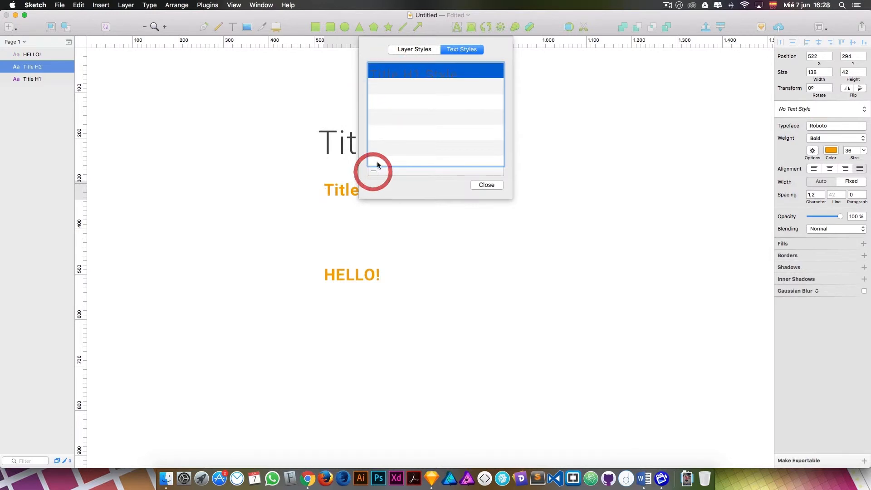
{"action": "left_click", "coordinate": [374, 171]}
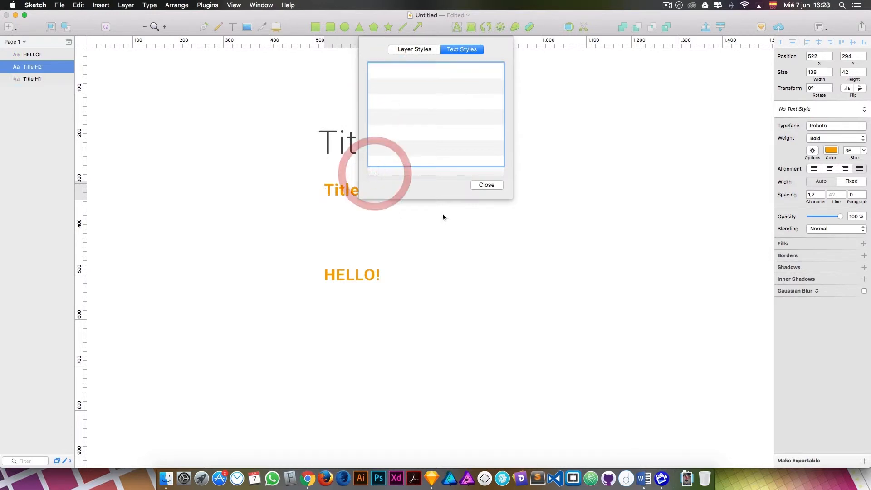
{"action": "left_click", "coordinate": [482, 185]}
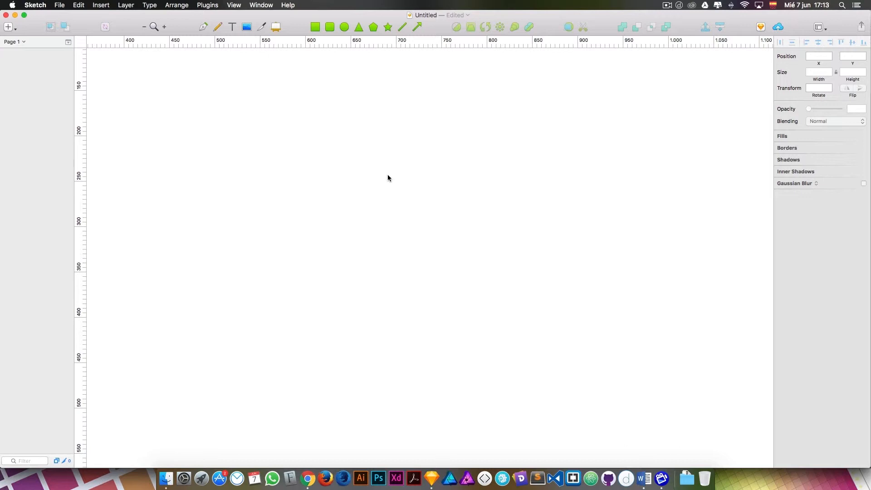
Step: Insert the photo of the smiling woman in a red jacket from the Desktop folder onto the empty page
{"action": "left_click", "coordinate": [10, 27]}
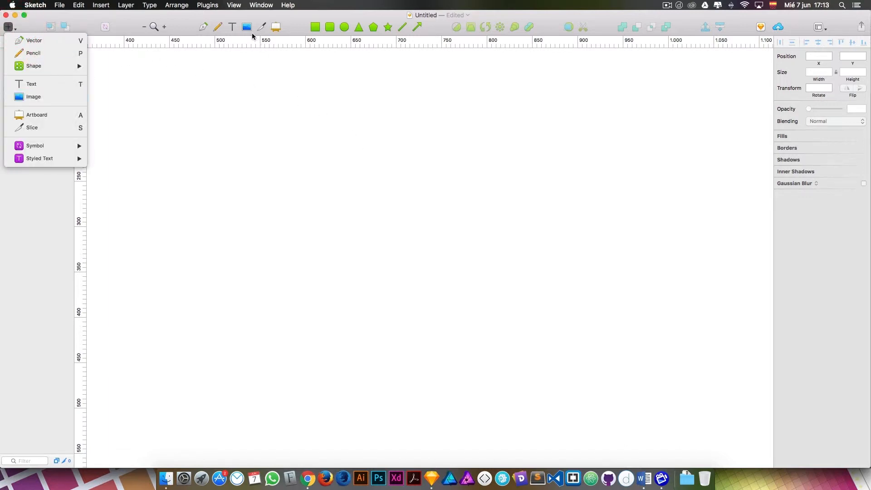
{"action": "left_click", "coordinate": [42, 96]}
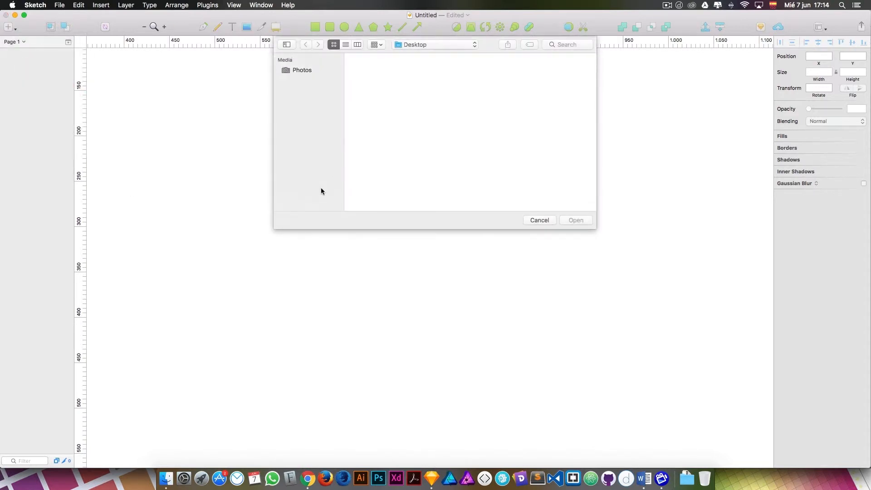
{"action": "double_click", "coordinate": [420, 76]}
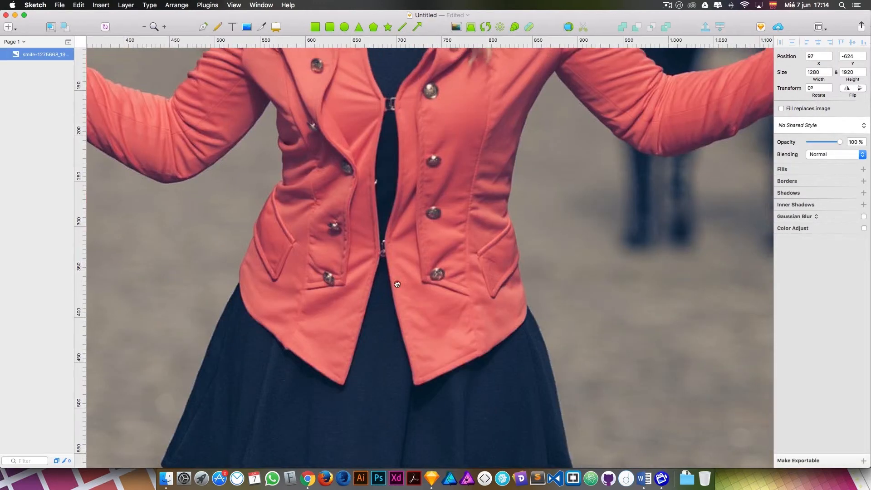
Step: Move the inserted photo down to about X -269, Y 203 so its upper corner is within reach
{"action": "left_click_drag", "start_coordinate": [397, 284], "coordinate": [384, 349]}
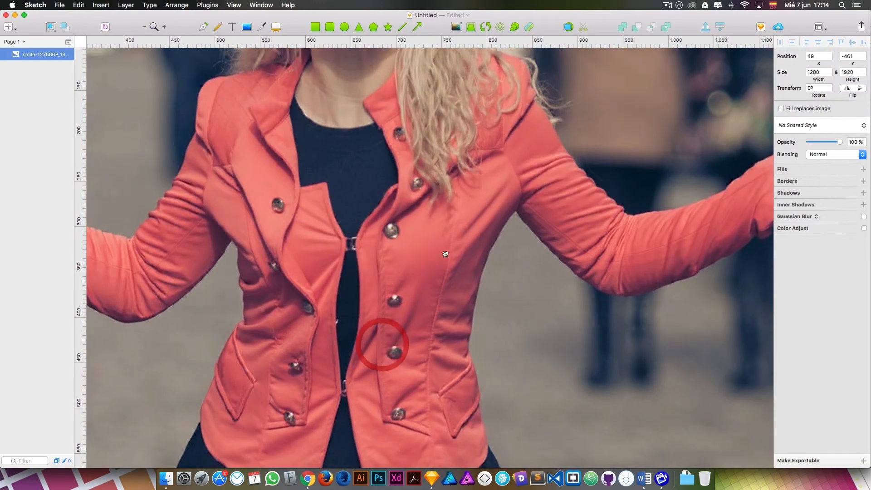
{"action": "left_click_drag", "start_coordinate": [444, 254], "coordinate": [419, 328]}
{"action": "left_click_drag", "start_coordinate": [480, 271], "coordinate": [458, 329]}
{"action": "left_click_drag", "start_coordinate": [495, 300], "coordinate": [422, 387]}
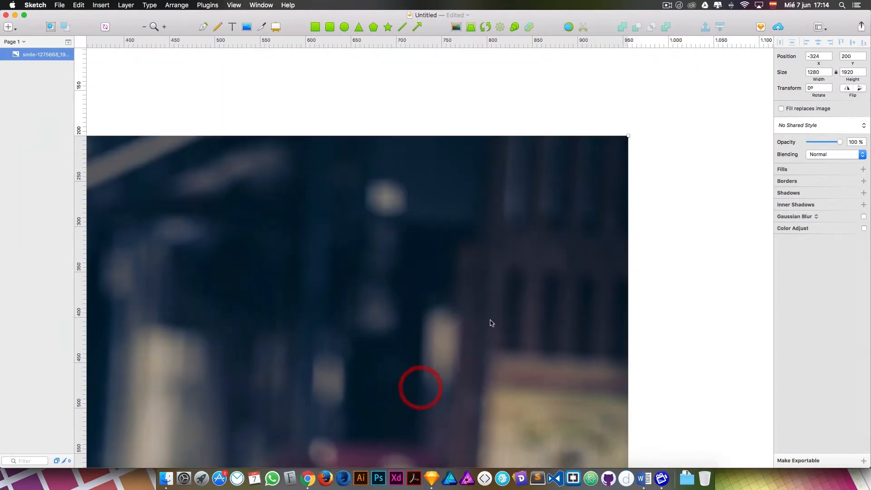
{"action": "left_click_drag", "start_coordinate": [459, 326], "coordinate": [508, 324]}
{"action": "scroll", "coordinate": [725, 136], "scroll_direction": "down", "scroll_amount": 1}
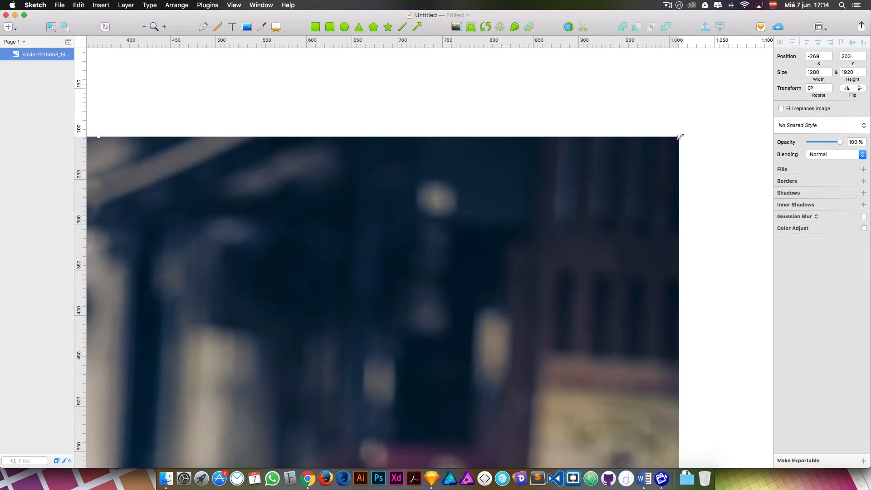
Step: Scale the photo down proportionally in stages to about 668 × 1002 and reposition it at about X 377, Y 188
{"action": "left_click_drag", "start_coordinate": [680, 136], "coordinate": [513, 282]}
{"action": "left_click_drag", "start_coordinate": [463, 406], "coordinate": [589, 155]}
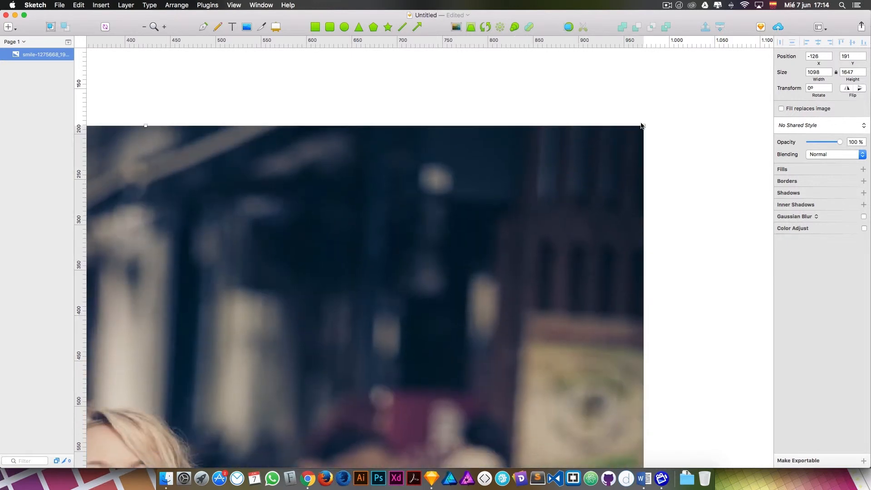
{"action": "left_click_drag", "start_coordinate": [642, 125], "coordinate": [446, 254]}
{"action": "left_click_drag", "start_coordinate": [393, 432], "coordinate": [661, 100]}
{"action": "left_click_drag", "start_coordinate": [712, 76], "coordinate": [699, 120]}
{"action": "left_click_drag", "start_coordinate": [725, 95], "coordinate": [534, 255]}
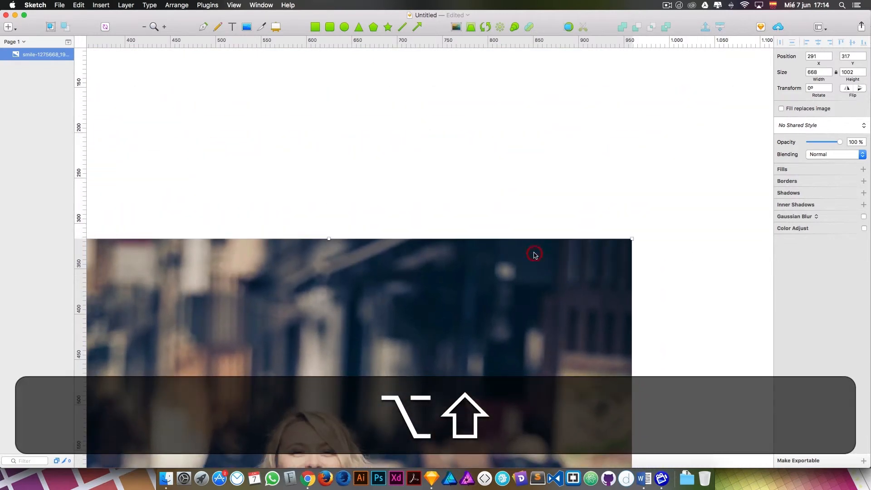
{"action": "left_click_drag", "start_coordinate": [501, 287], "coordinate": [596, 159]}
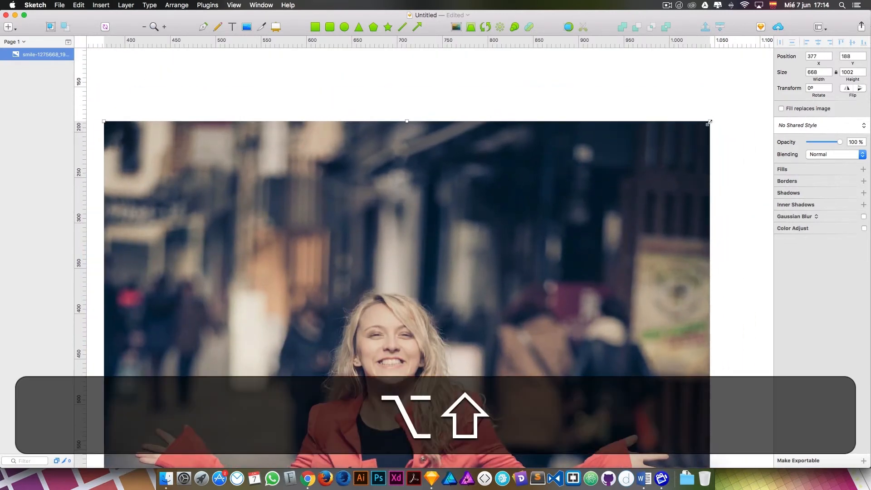
Step: Shrink the photo further about its centre to 291 × 437 and place it at X 579, Y 121
{"action": "left_click_drag", "start_coordinate": [710, 120], "coordinate": [550, 114]}
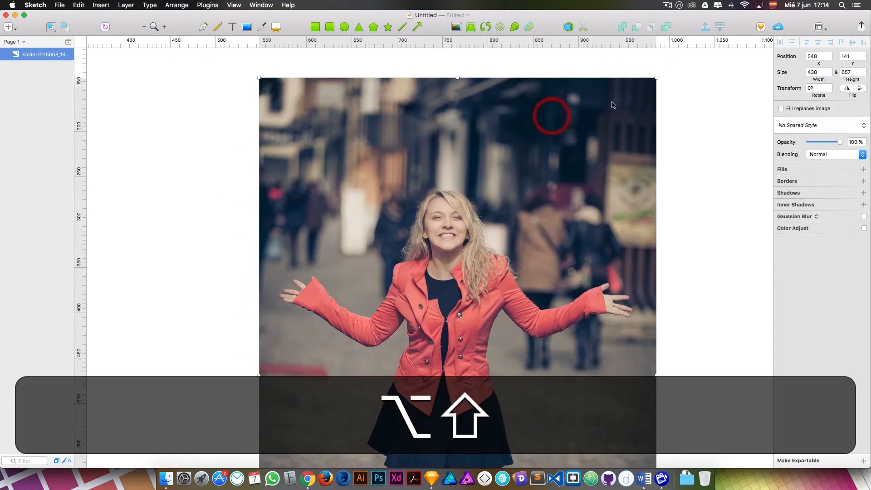
{"action": "left_click_drag", "start_coordinate": [656, 78], "coordinate": [590, 177]}
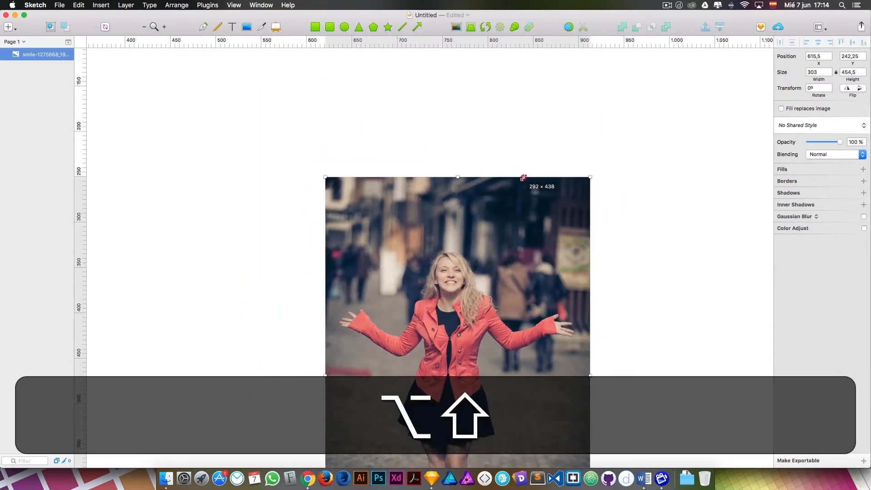
{"action": "left_click_drag", "start_coordinate": [505, 220], "coordinate": [470, 104]}
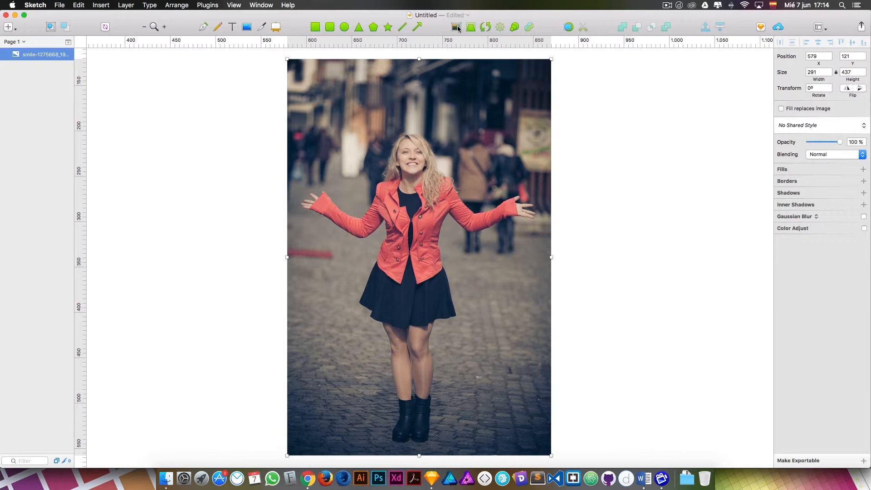
Step: Open the photo for bitmap editing and select the dark background behind the woman with the Magic Wand
{"action": "left_click", "coordinate": [554, 68]}
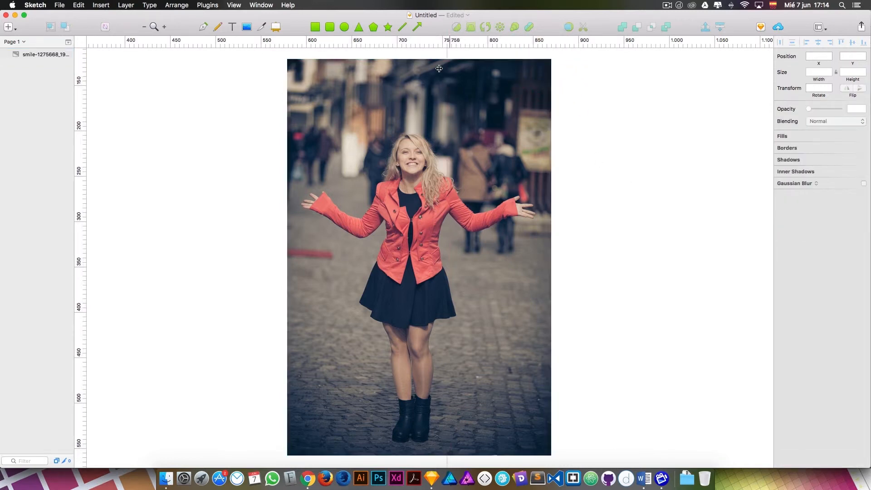
{"action": "left_click", "coordinate": [439, 69]}
{"action": "left_click", "coordinate": [456, 28]}
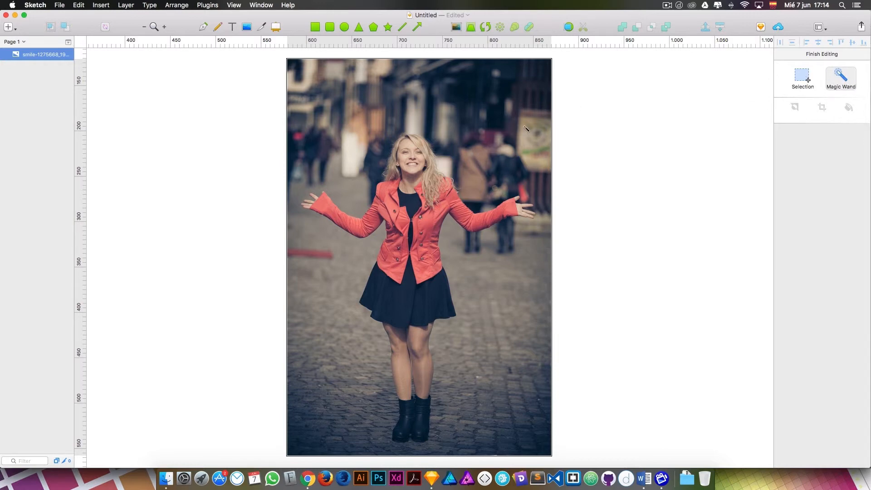
{"action": "left_click_drag", "start_coordinate": [496, 117], "coordinate": [349, 207]}
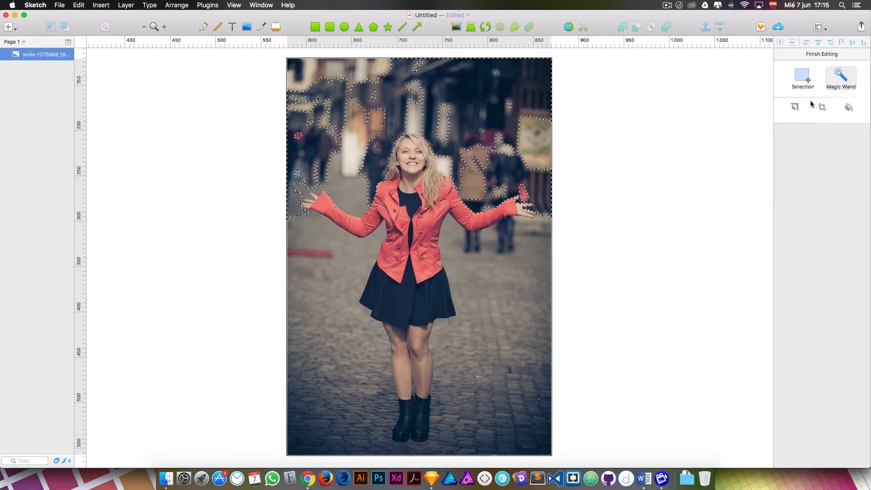
Step: Duplicate the selected background area and shift the copy over the photo before deleting it
{"action": "left_click", "coordinate": [805, 78]}
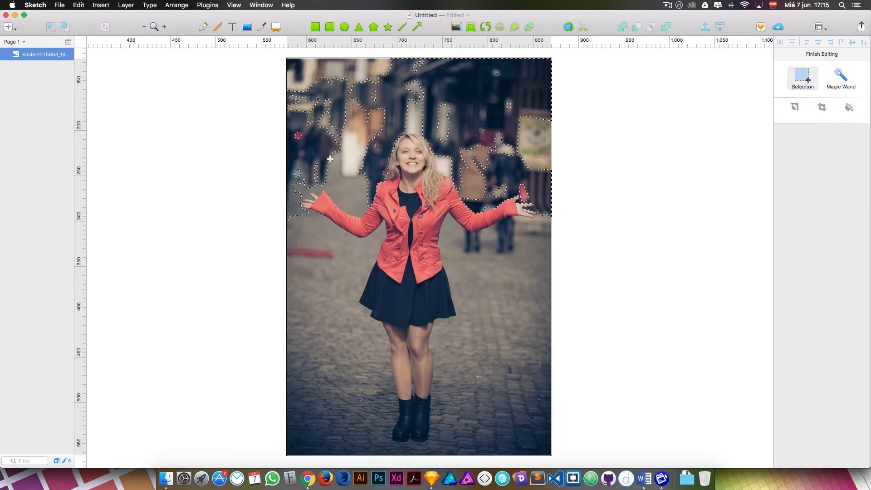
{"action": "key", "text": "super+d"}
{"action": "left_click", "coordinate": [319, 129]}
{"action": "left_click_drag", "start_coordinate": [311, 121], "coordinate": [397, 182]}
{"action": "key", "text": "BackSpace"}
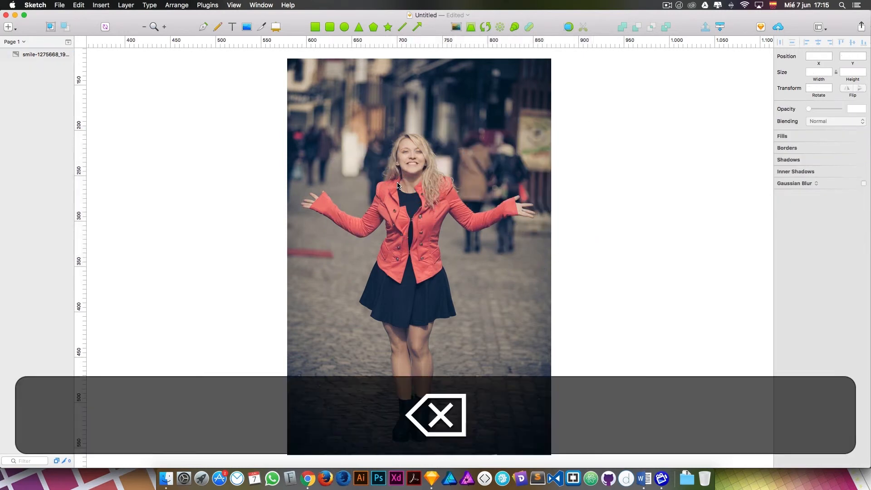
Step: Reopen the photo for bitmap editing and make a full-width rectangular selection from above the woman's head to her skirt
{"action": "left_click", "coordinate": [436, 111]}
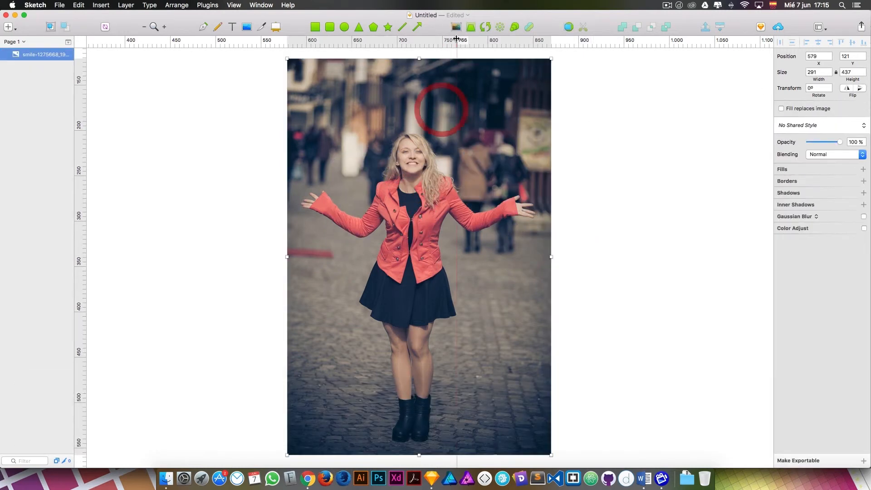
{"action": "left_click", "coordinate": [456, 26]}
{"action": "left_click", "coordinate": [802, 76]}
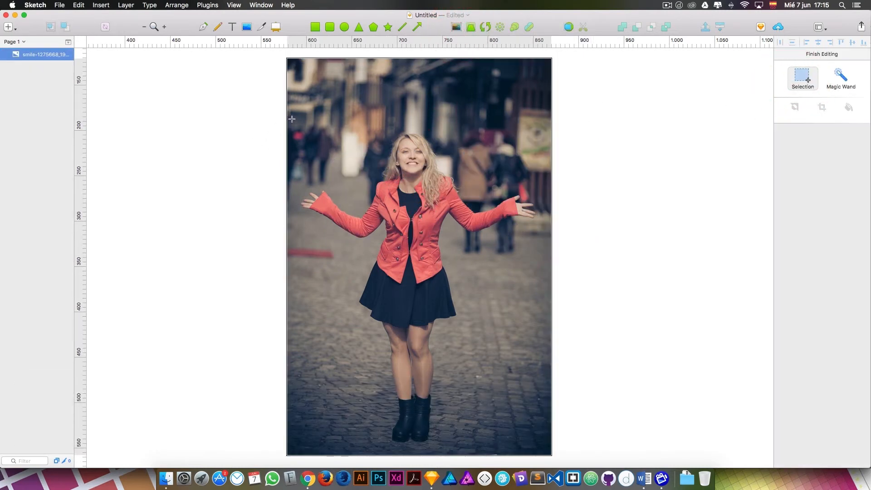
{"action": "left_click_drag", "start_coordinate": [289, 117], "coordinate": [554, 277]}
Step: Copy and paste the rectangular selection as a separate piece, try moving it around, and delete it
{"action": "key", "text": "super+c"}
{"action": "key", "text": "super+v"}
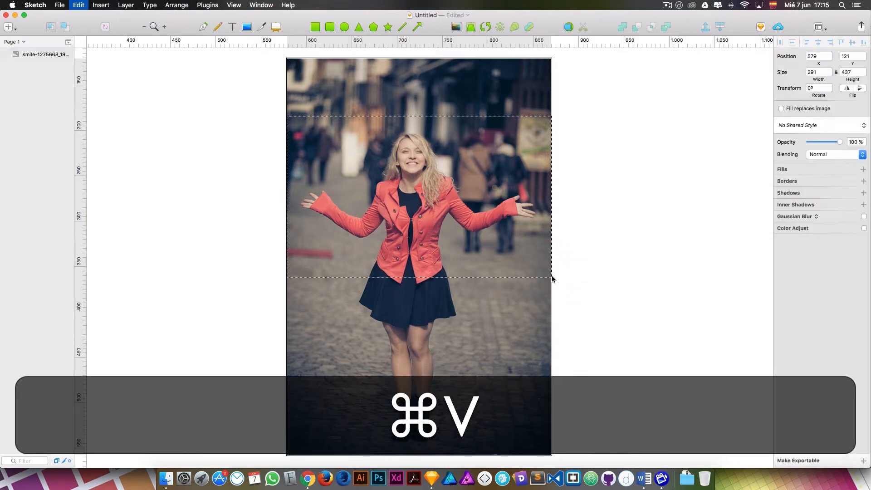
{"action": "left_click_drag", "start_coordinate": [396, 203], "coordinate": [264, 220]}
{"action": "left_click_drag", "start_coordinate": [309, 223], "coordinate": [435, 252]}
{"action": "key", "text": "BackSpace"}
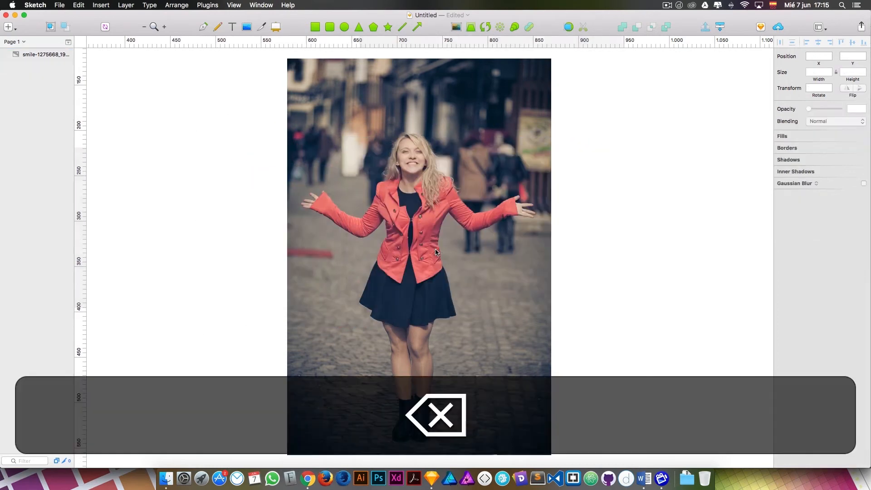
Step: Try Color Adjust on the photo with contrast at about 1.36, and turn the adjustment off again
{"action": "left_click", "coordinate": [350, 169]}
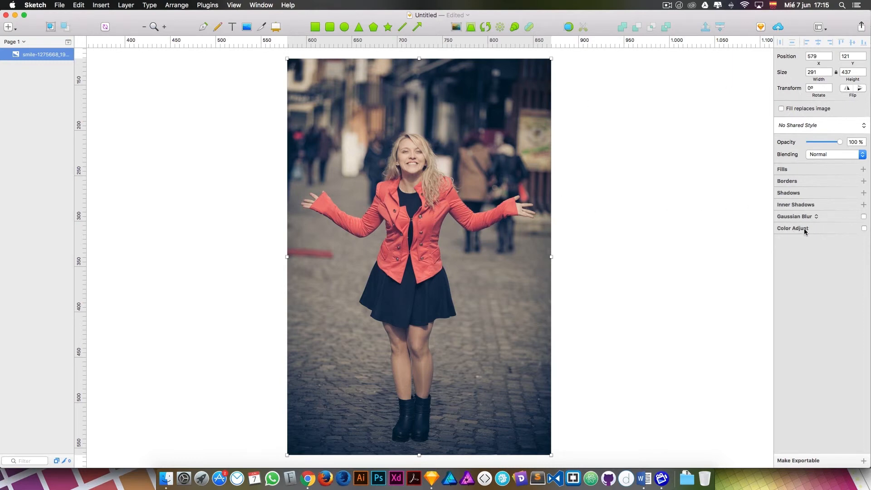
{"action": "left_click", "coordinate": [864, 228]}
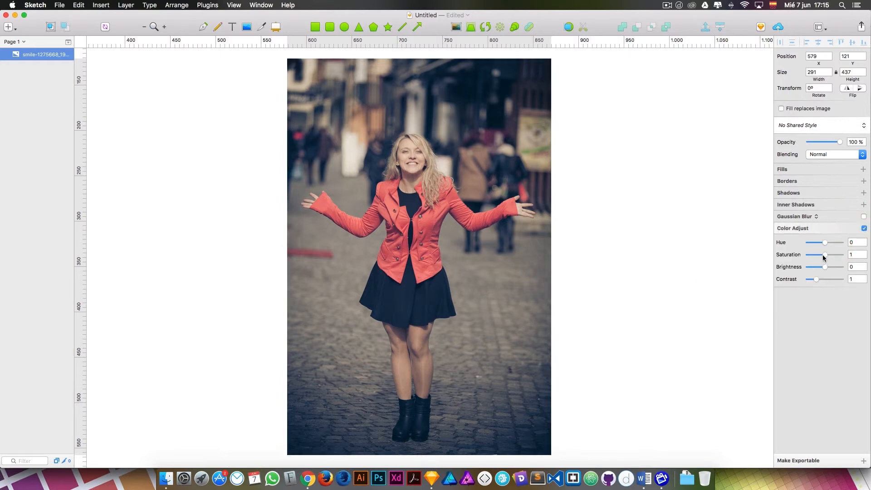
{"action": "left_click_drag", "start_coordinate": [822, 255], "coordinate": [821, 278]}
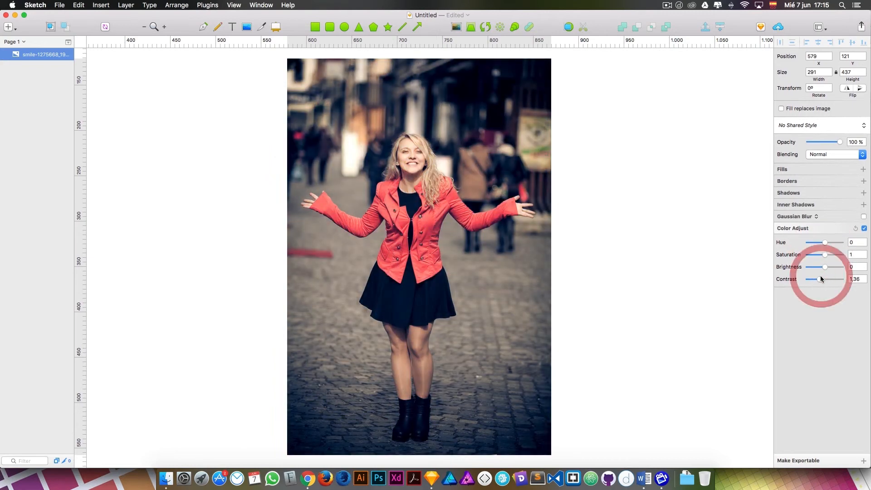
{"action": "left_click", "coordinate": [861, 228]}
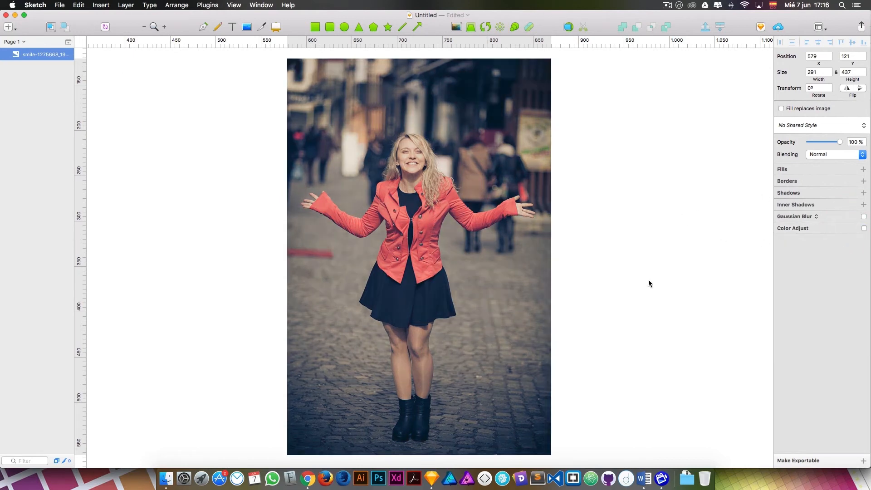
Step: Add a linear gradient fill to the photo using the green global preset and set the fill's blending to Color
{"action": "left_click", "coordinate": [826, 170]}
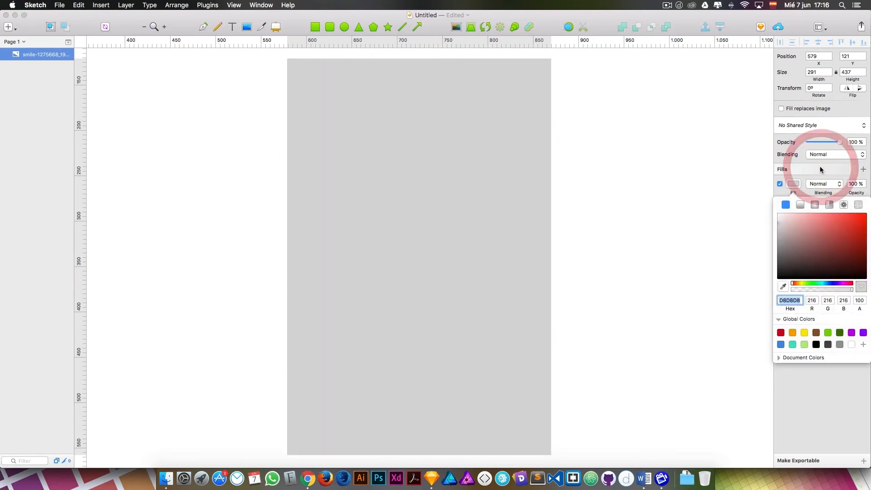
{"action": "left_click", "coordinate": [800, 205]}
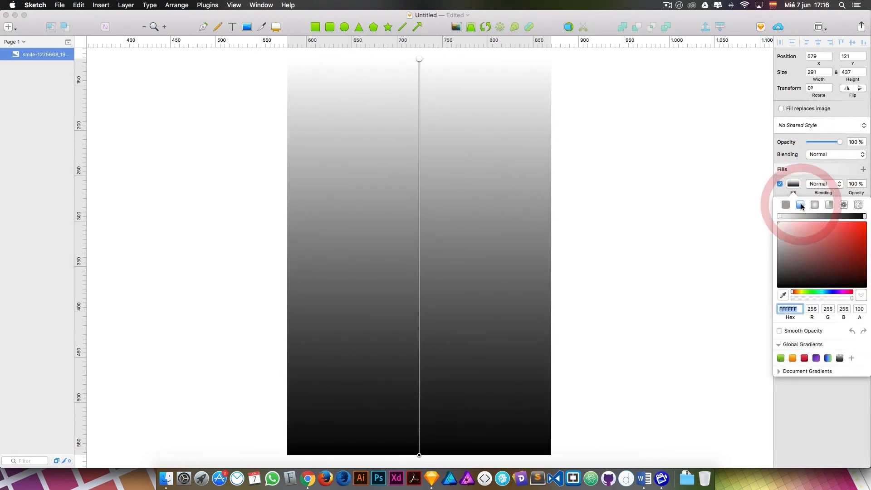
{"action": "left_click", "coordinate": [780, 358]}
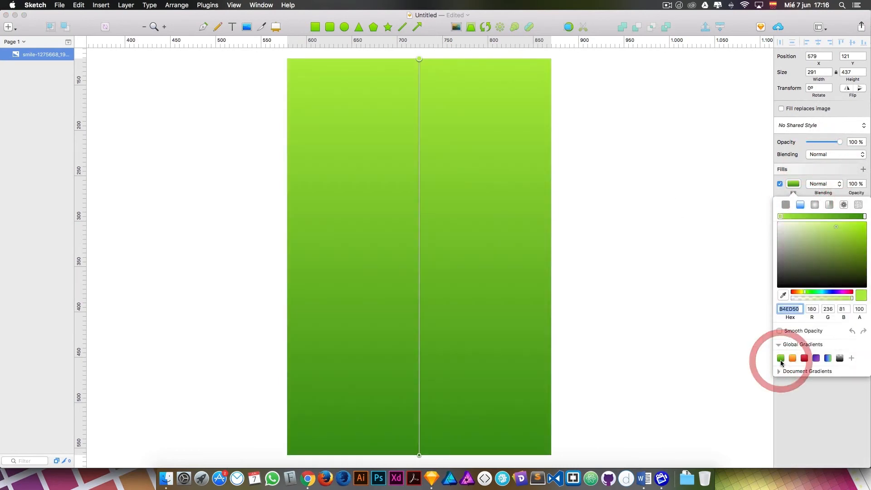
{"action": "left_click", "coordinate": [824, 172]}
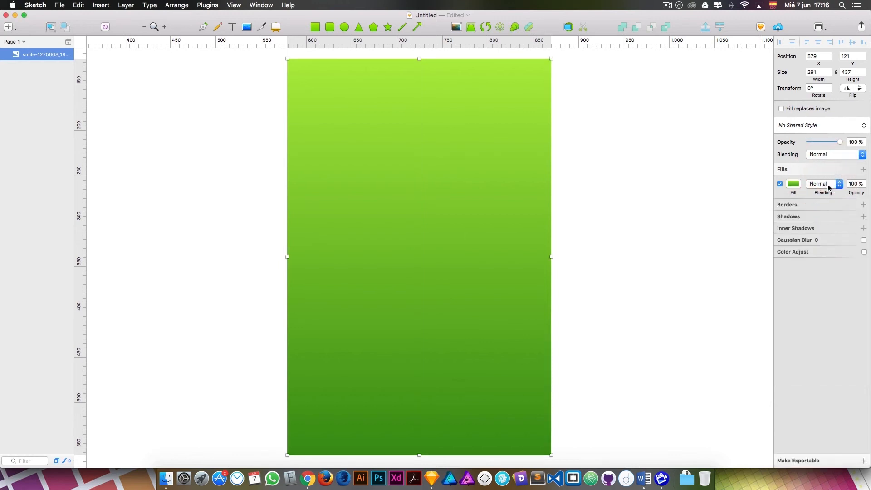
{"action": "left_click", "coordinate": [830, 183]}
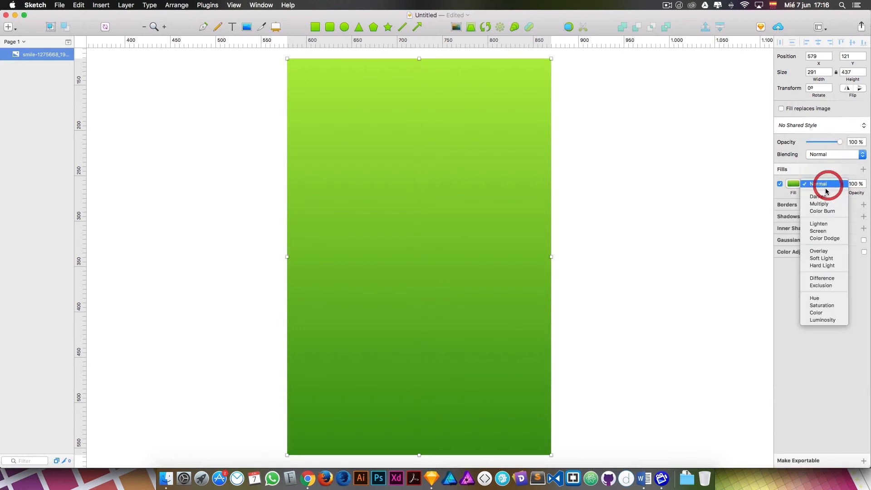
{"action": "left_click", "coordinate": [826, 312]}
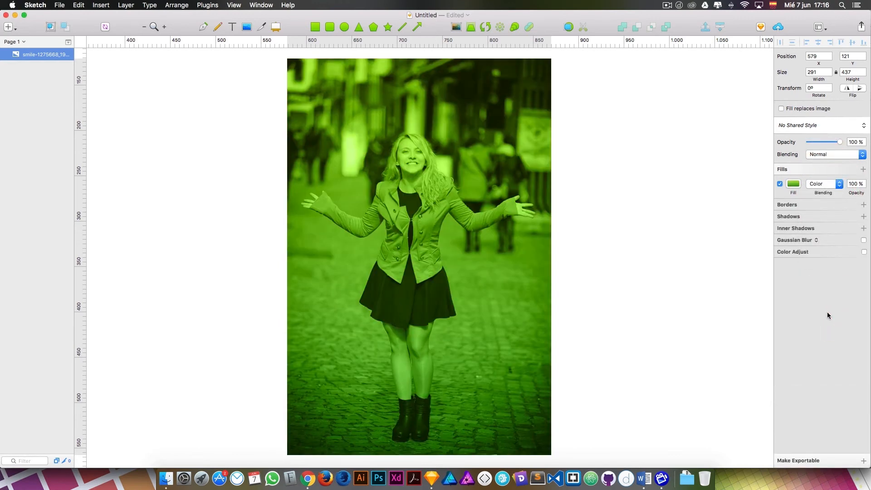
Step: Add a second fill to the photo as a checkered pattern, tiled at 43 %
{"action": "left_click", "coordinate": [397, 158]}
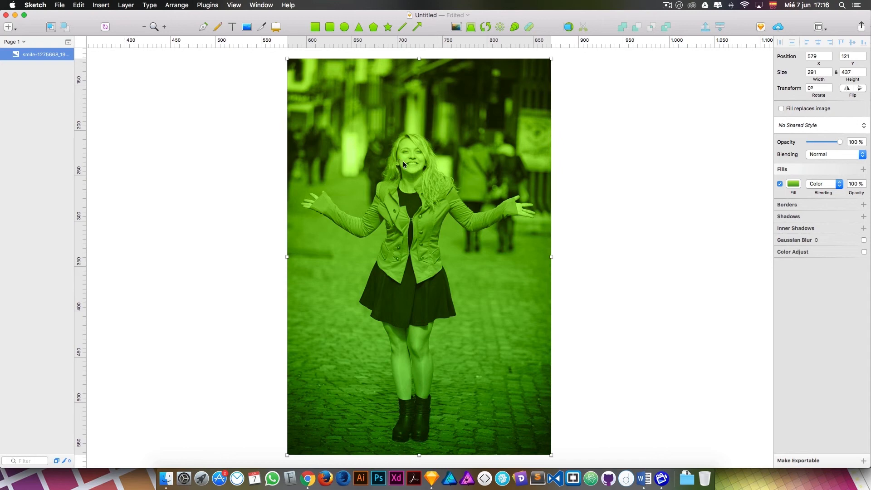
{"action": "left_click", "coordinate": [863, 169]}
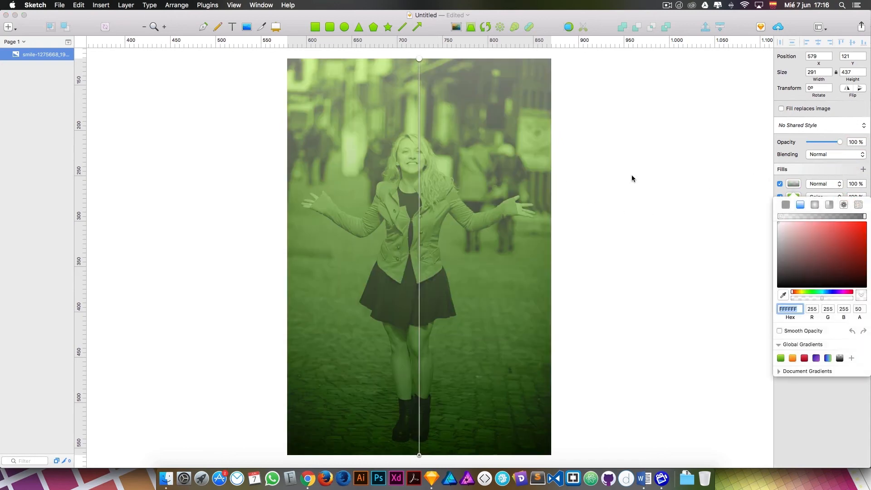
{"action": "left_click", "coordinate": [843, 206]}
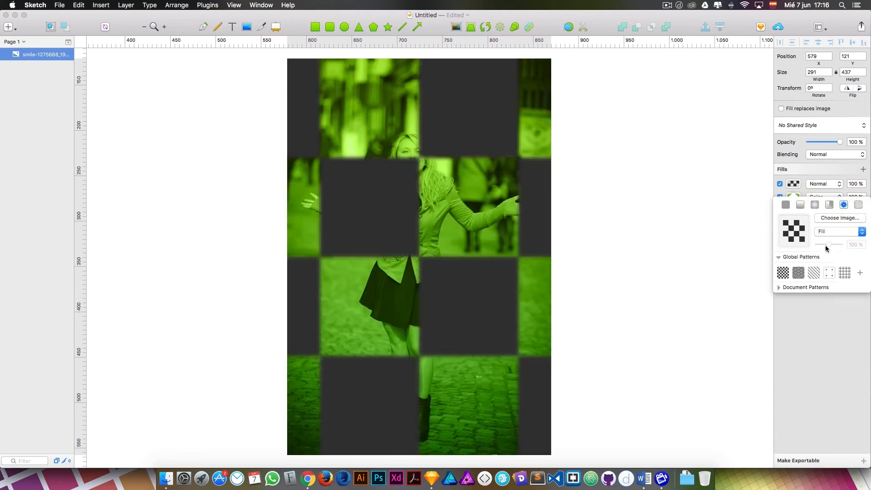
{"action": "left_click", "coordinate": [844, 232]}
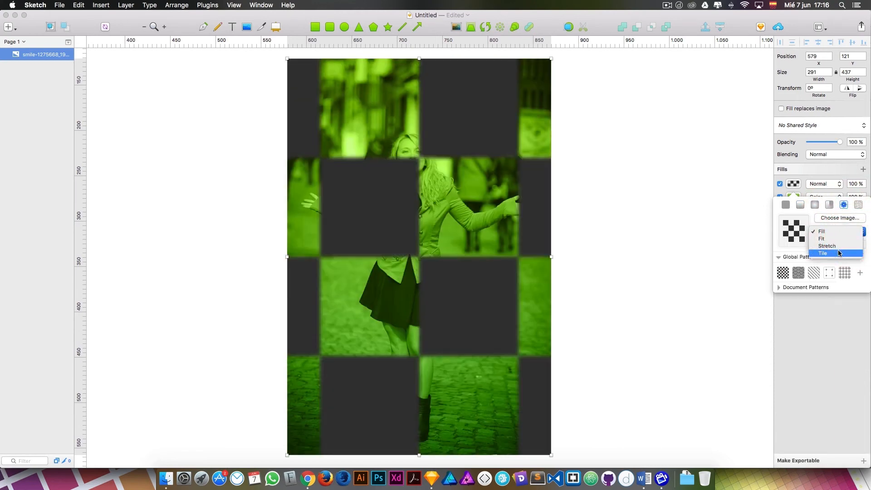
{"action": "left_click", "coordinate": [838, 250]}
{"action": "left_click_drag", "start_coordinate": [829, 244], "coordinate": [820, 246]}
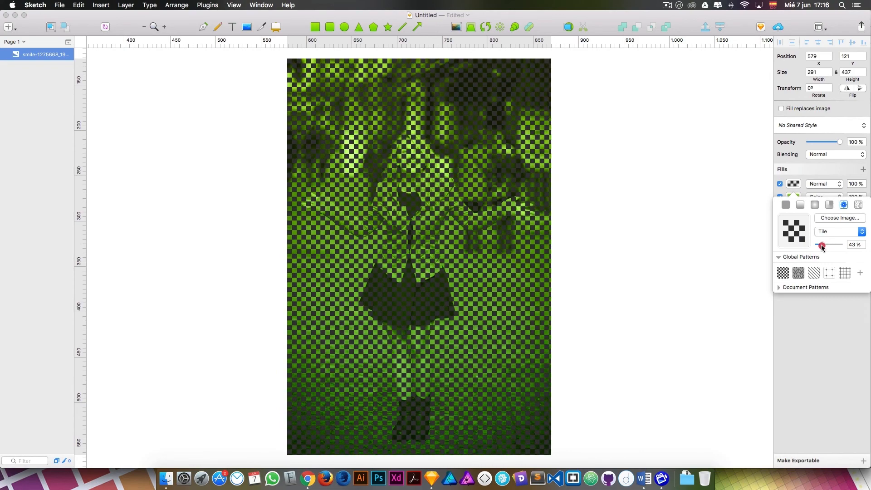
Step: Set the pattern fill's blending to Soft Light and replace the checkered pattern with the diagonal-line global pattern
{"action": "left_click", "coordinate": [823, 187]}
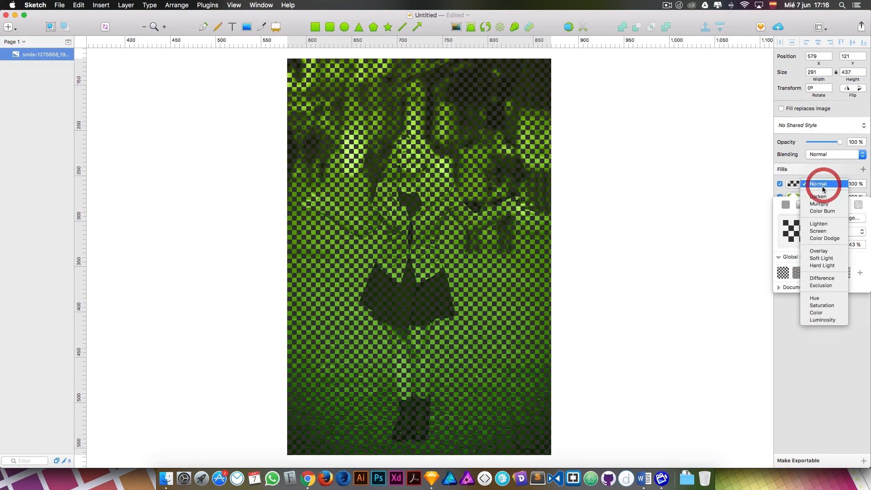
{"action": "left_click", "coordinate": [821, 258]}
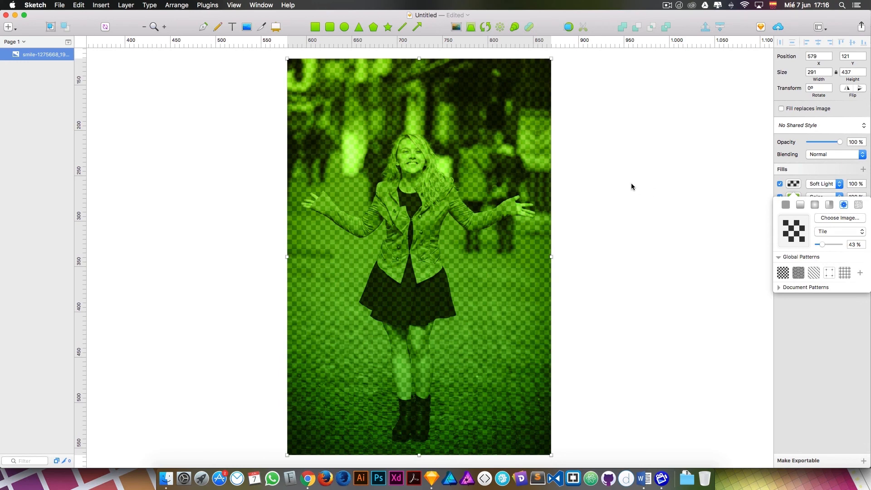
{"action": "left_click", "coordinate": [834, 232]}
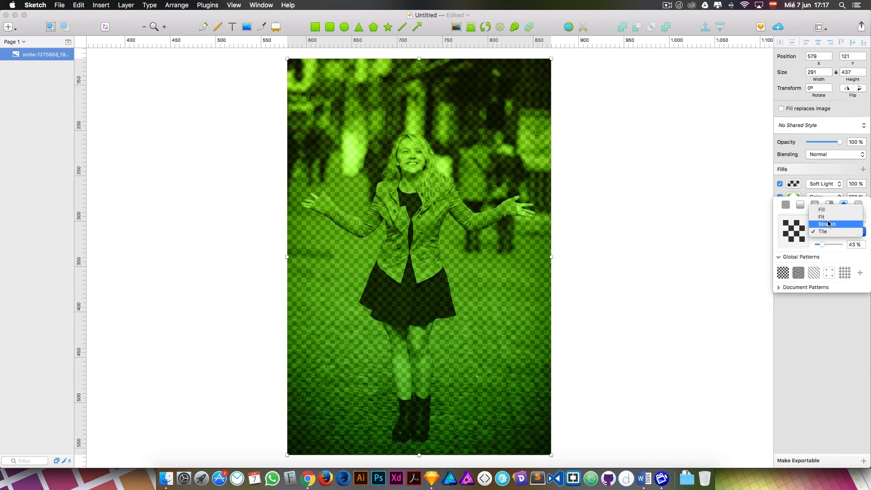
{"action": "left_click", "coordinate": [825, 232]}
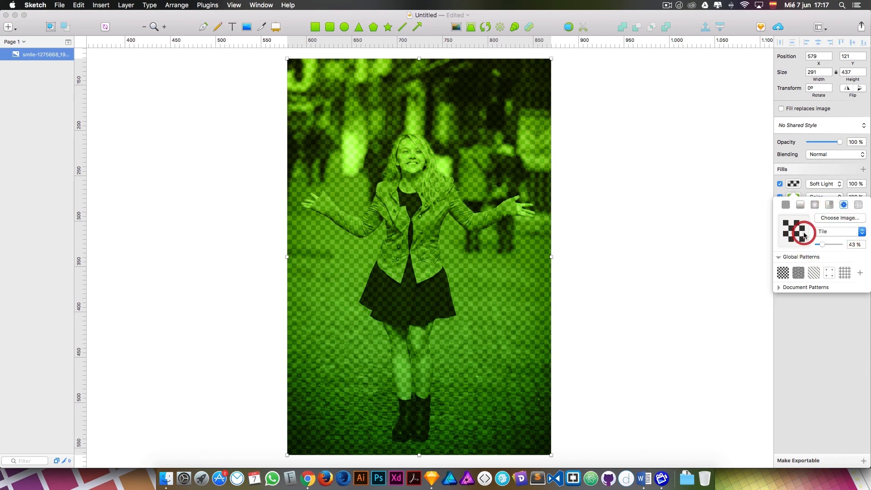
{"action": "left_click", "coordinate": [813, 273]}
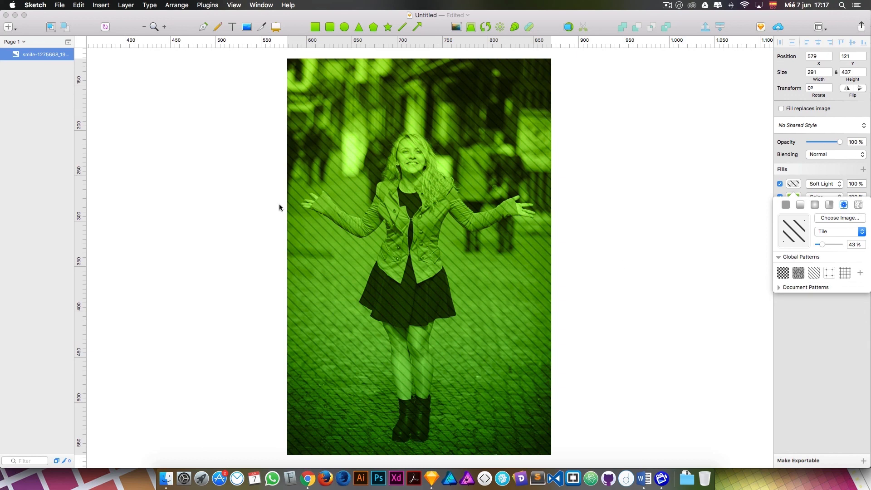